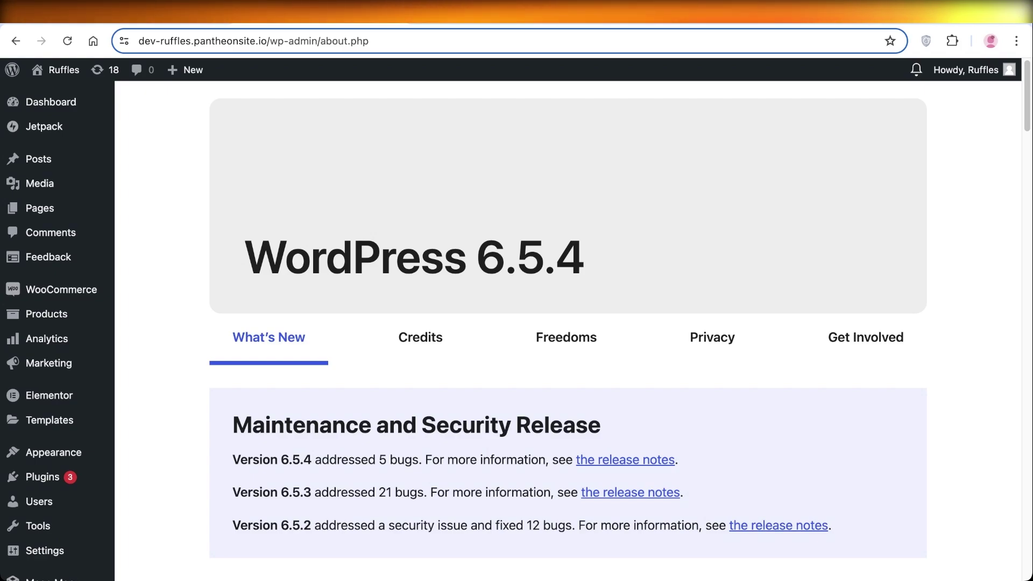
- Go to the Pages list and open the Elementor #33 draft in the Elementor editor
mouse_move(40, 209)
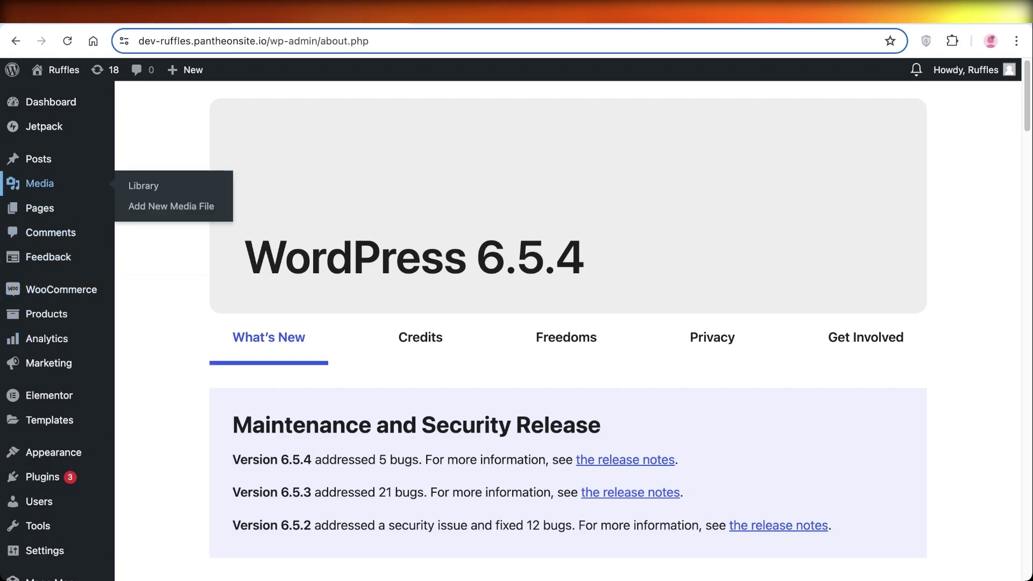
mouse_move(38, 159)
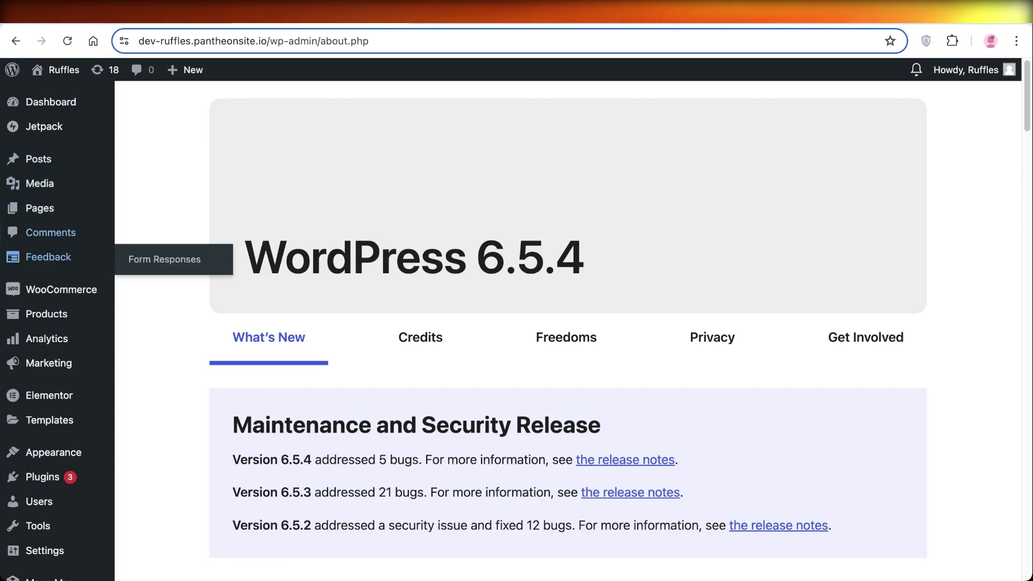
click(40, 208)
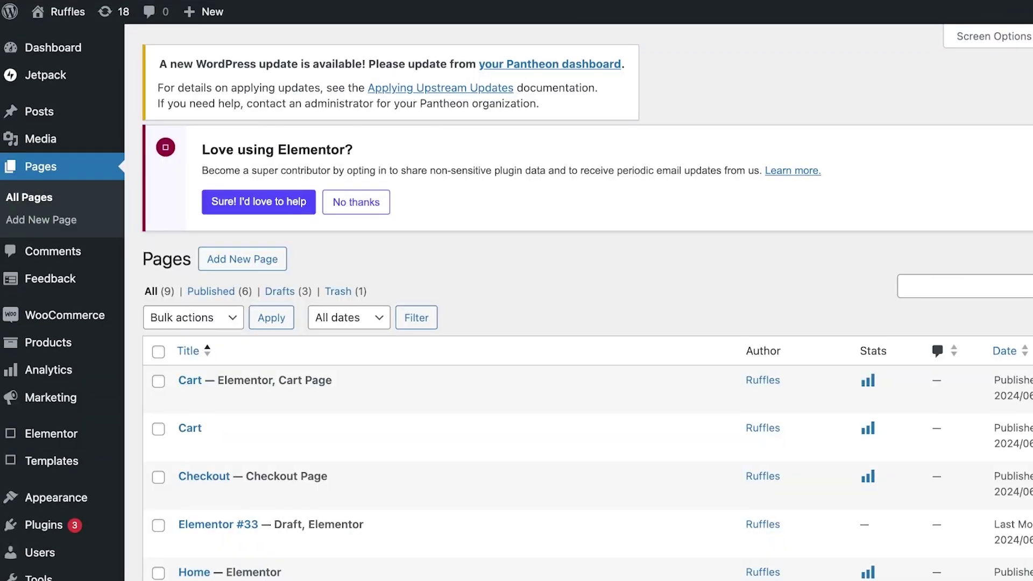
scroll(516, 302, down, 3)
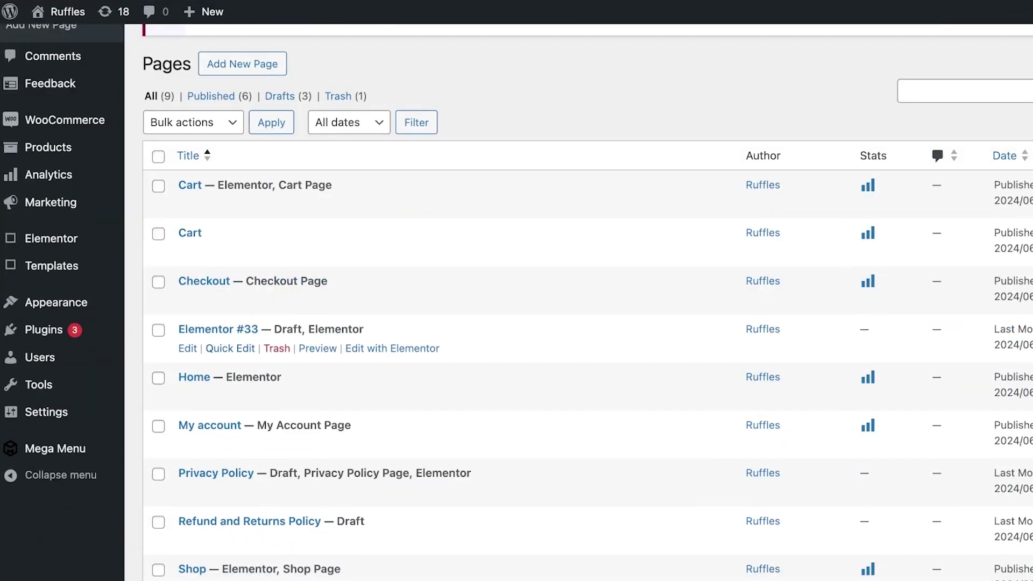
scroll(484, 339, down, 2)
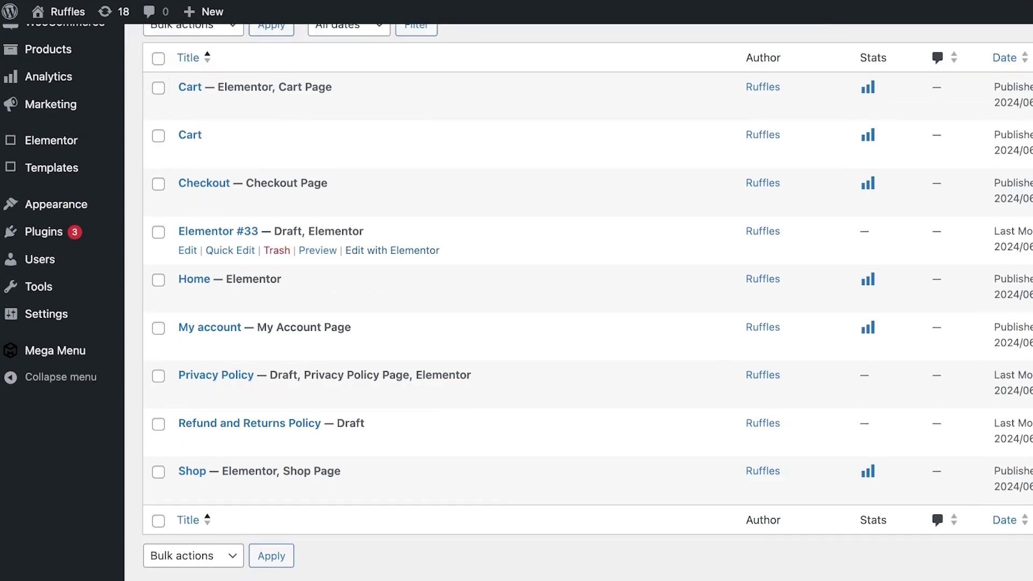
click(392, 250)
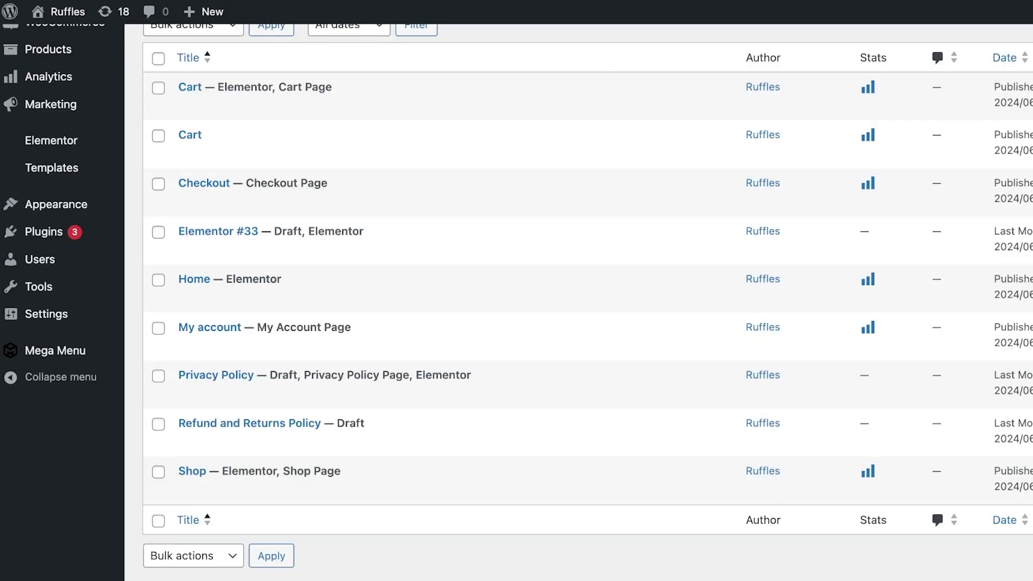
- Open the live site from the Pages list and look through its front page
scroll(587, 291, up, 3)
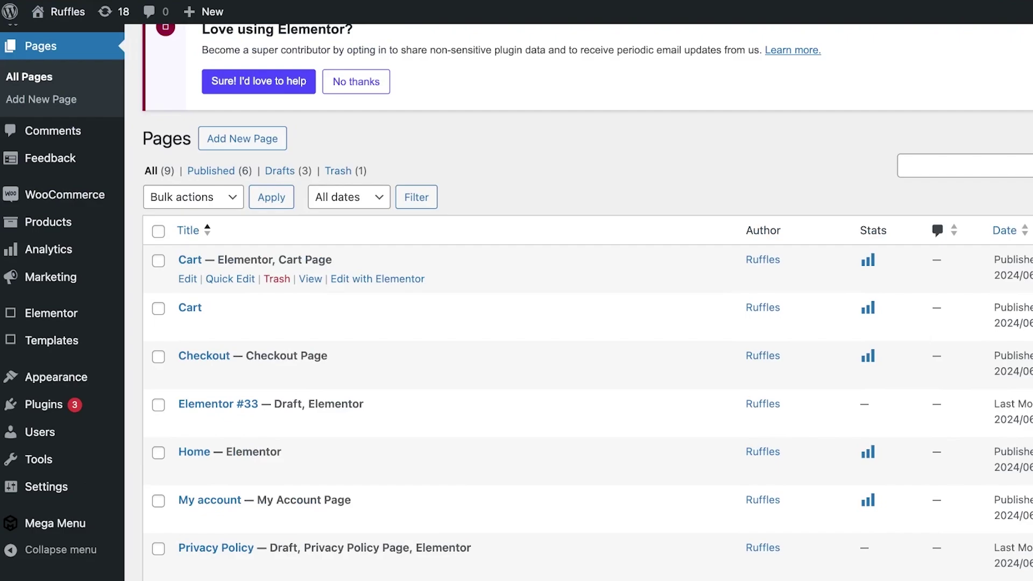
click(310, 279)
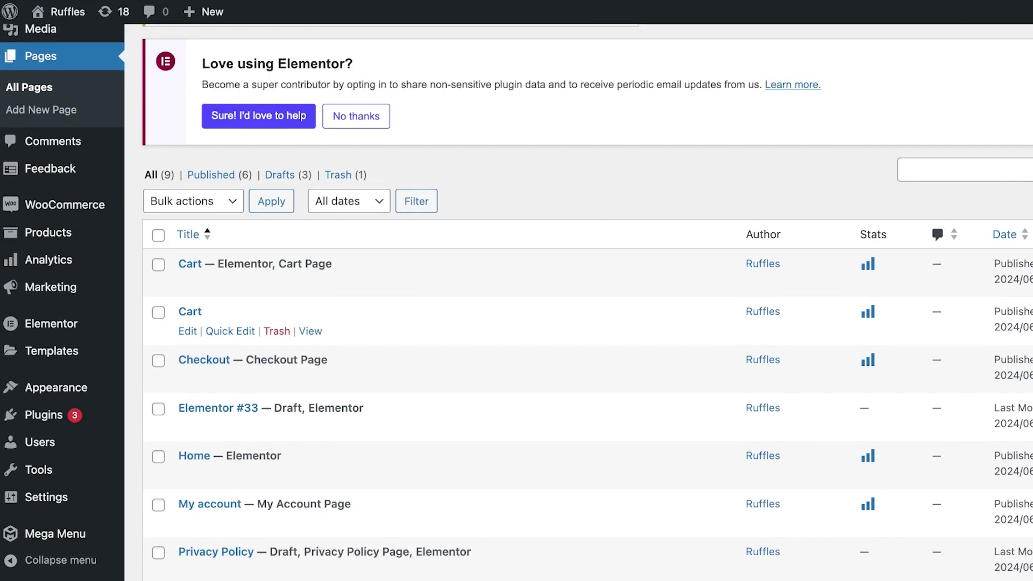
click(188, 283)
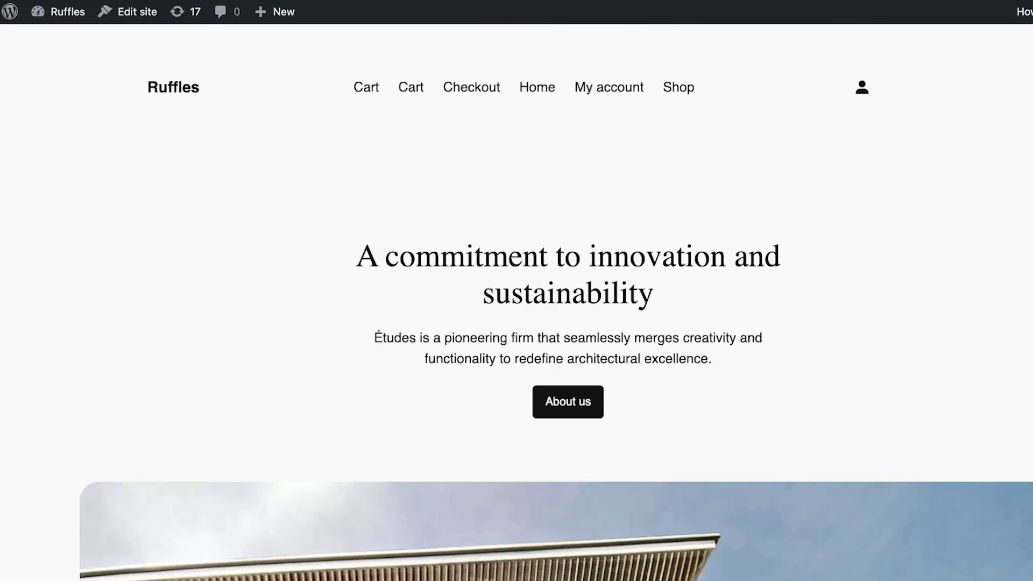
scroll(517, 301, down, 5)
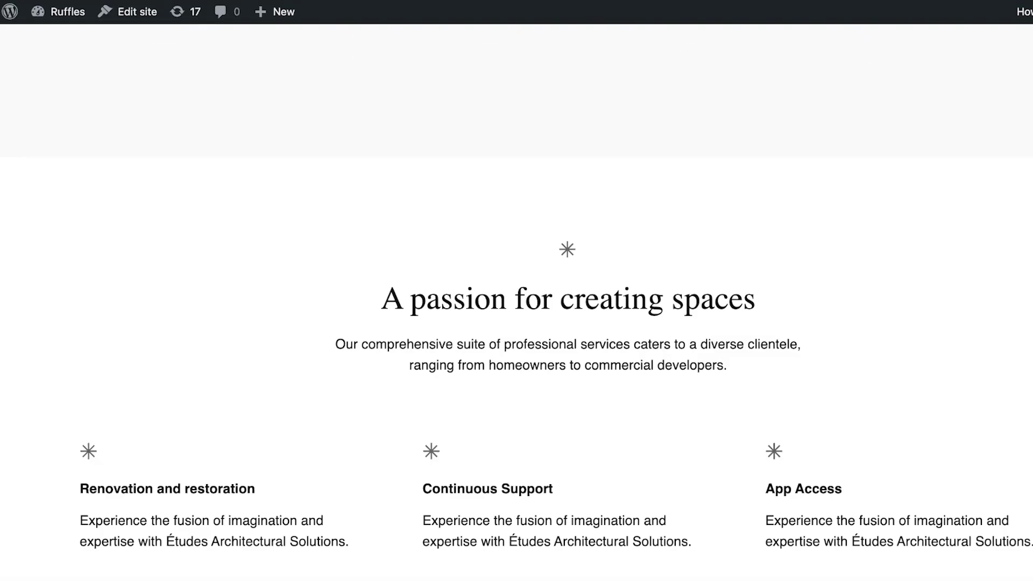
scroll(516, 302, up, 10)
scroll(517, 301, down, 12)
scroll(517, 302, up, 12)
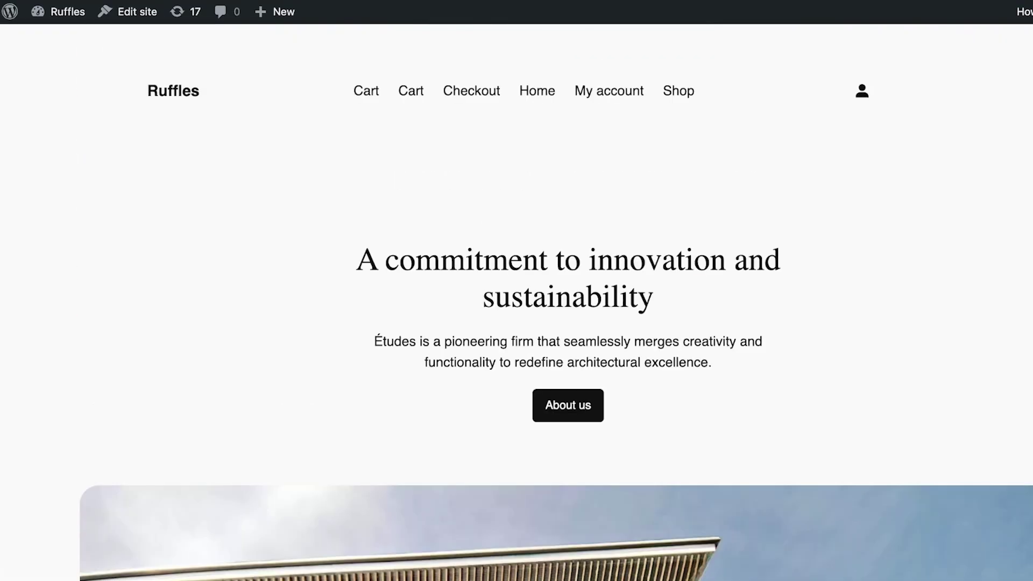
scroll(516, 301, down, 1)
scroll(517, 301, up, 1)
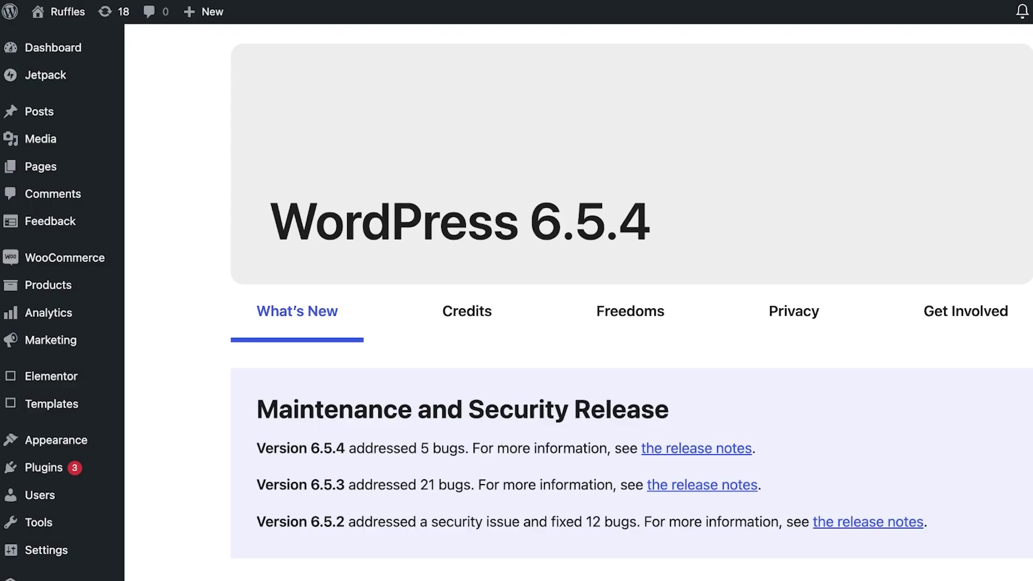
- Go to the page for adding new plugins and search for "popup for elementor"
scroll(632, 301, down, 5)
scroll(633, 301, up, 5)
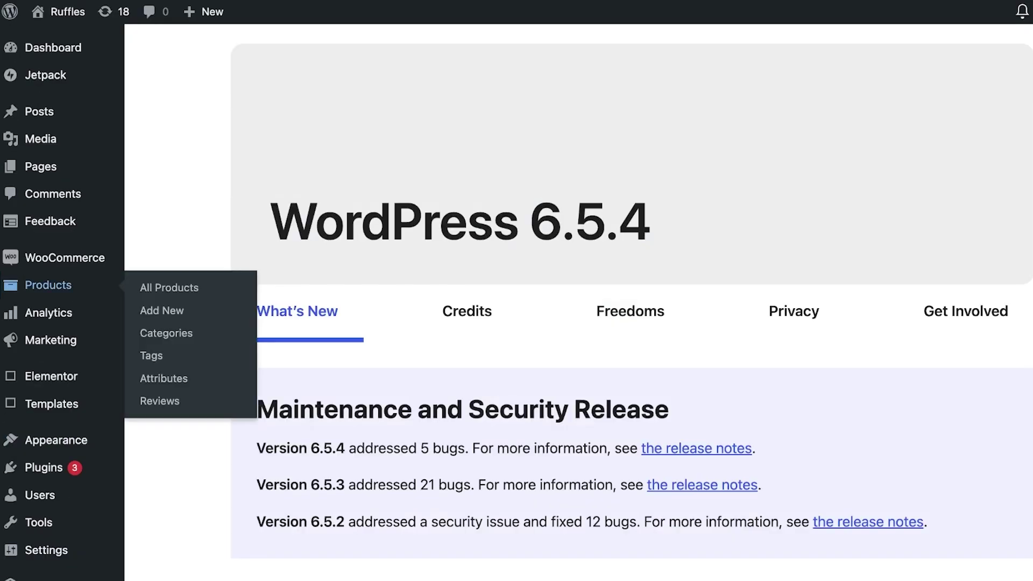
mouse_move(65, 257)
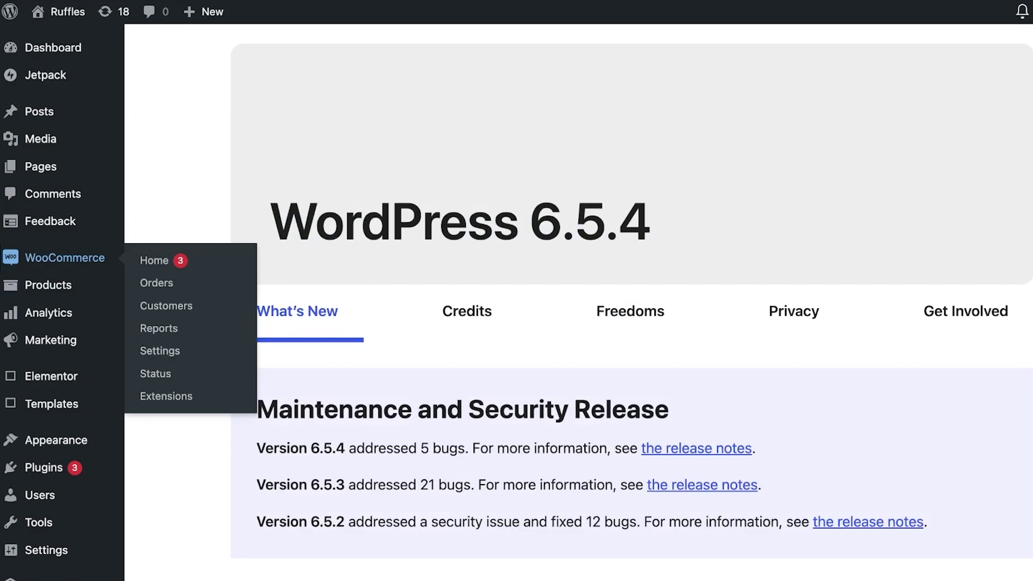
mouse_move(44, 467)
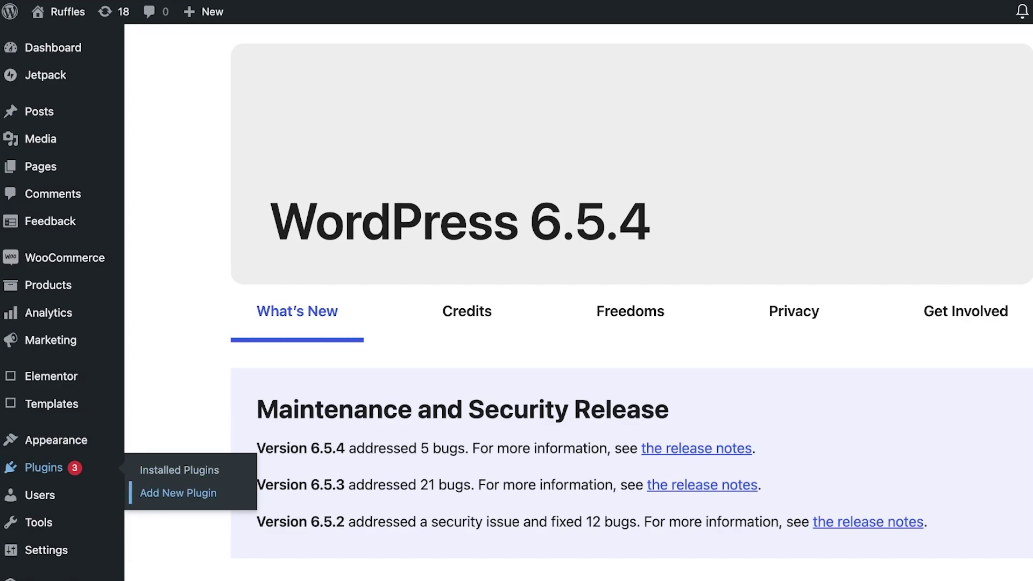
click(179, 494)
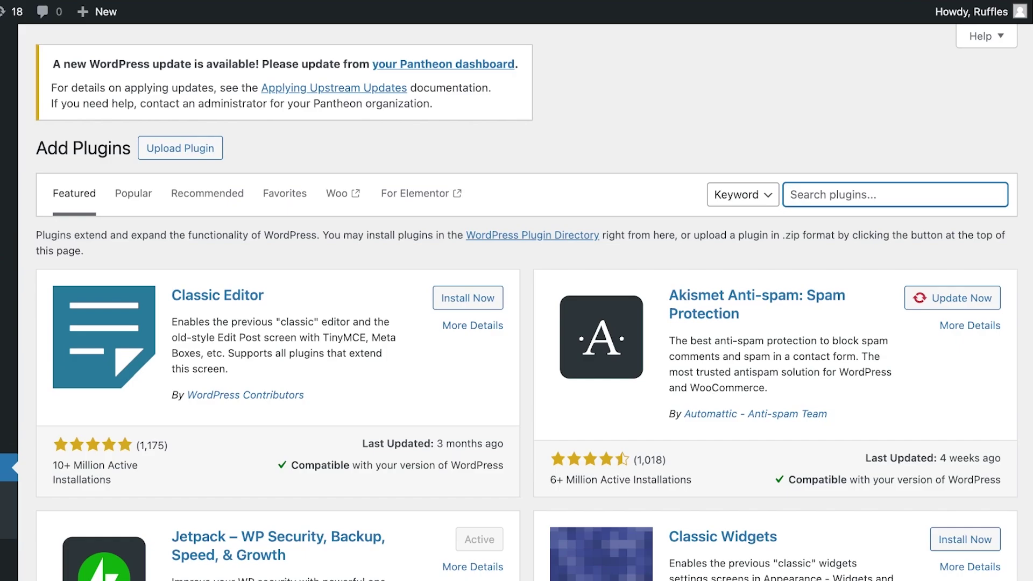
text(popup for elementor)
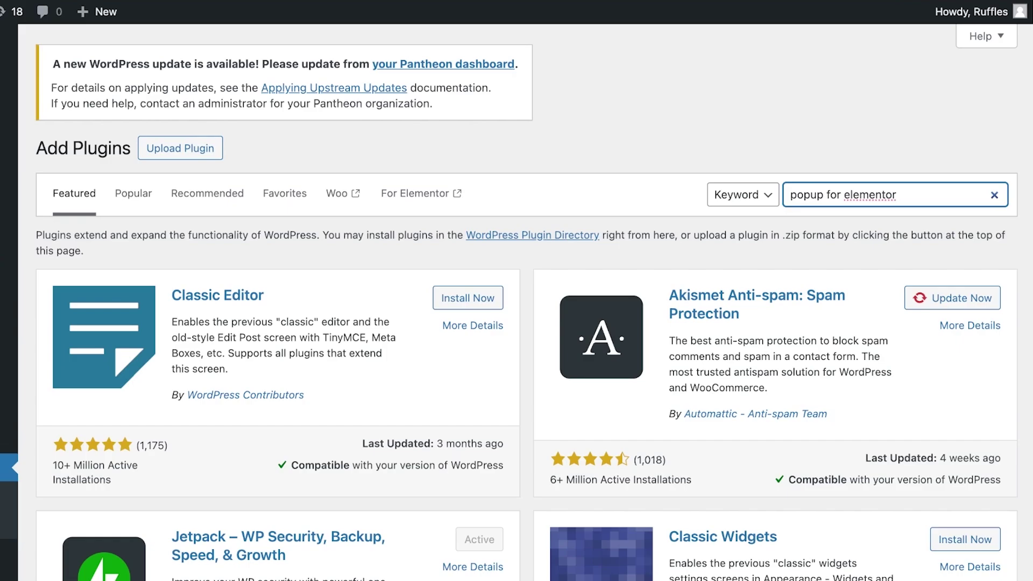
key(Return)
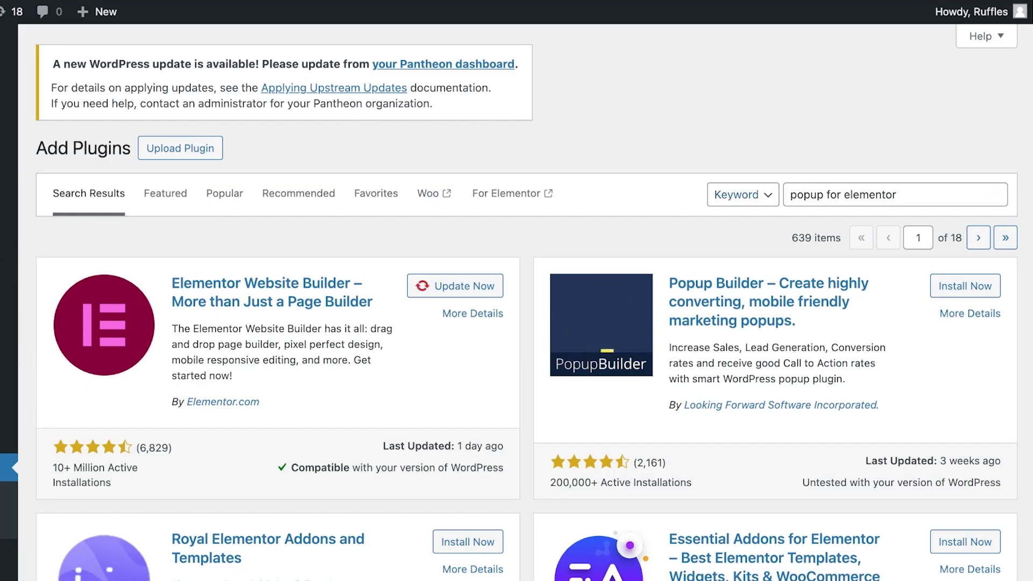
- Browse the plugin search results and open the details of Essential Addons for Elementor
scroll(526, 301, down, 1)
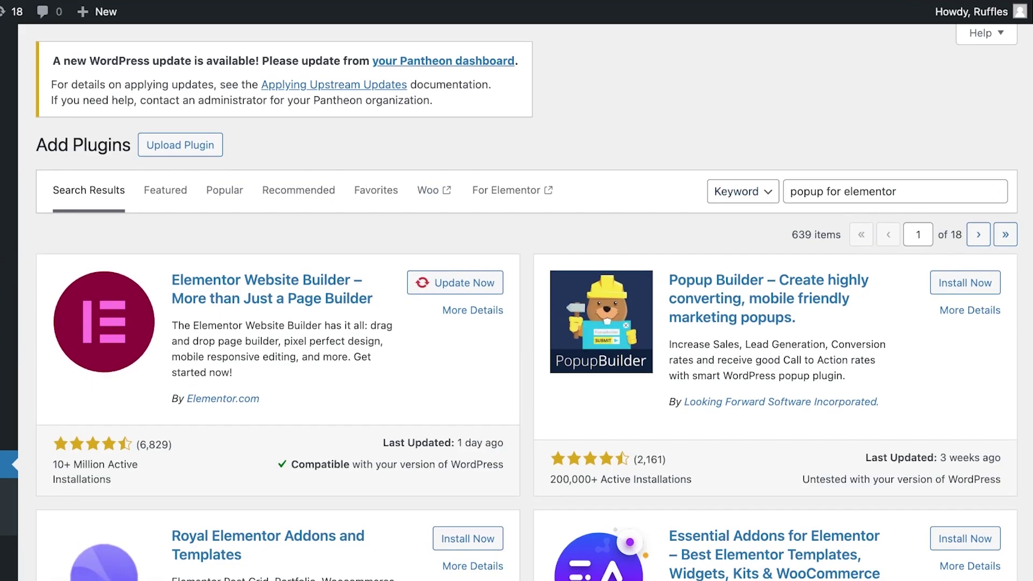
scroll(517, 301, down, 1)
scroll(517, 302, down, 3)
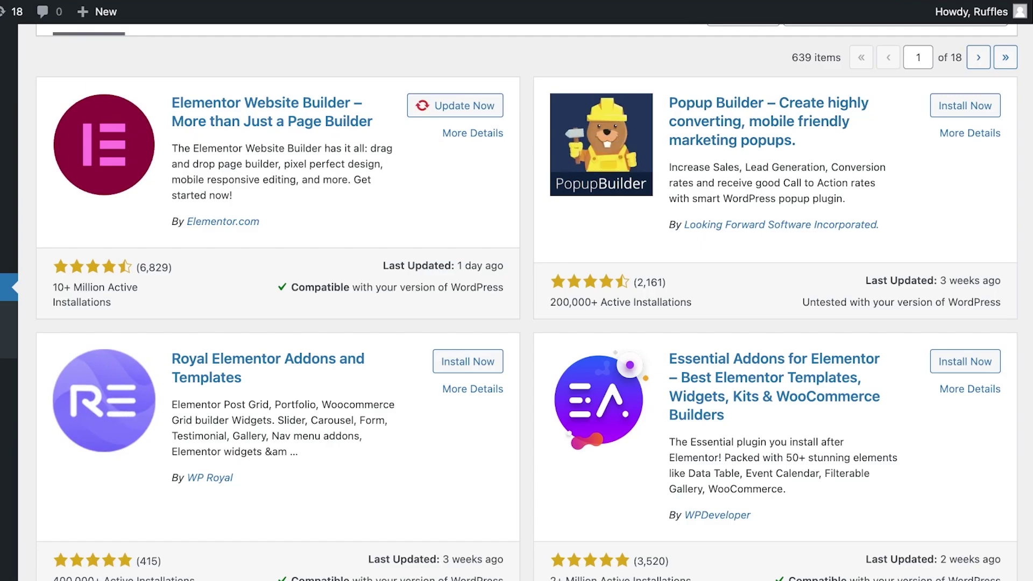
scroll(517, 301, down, 4)
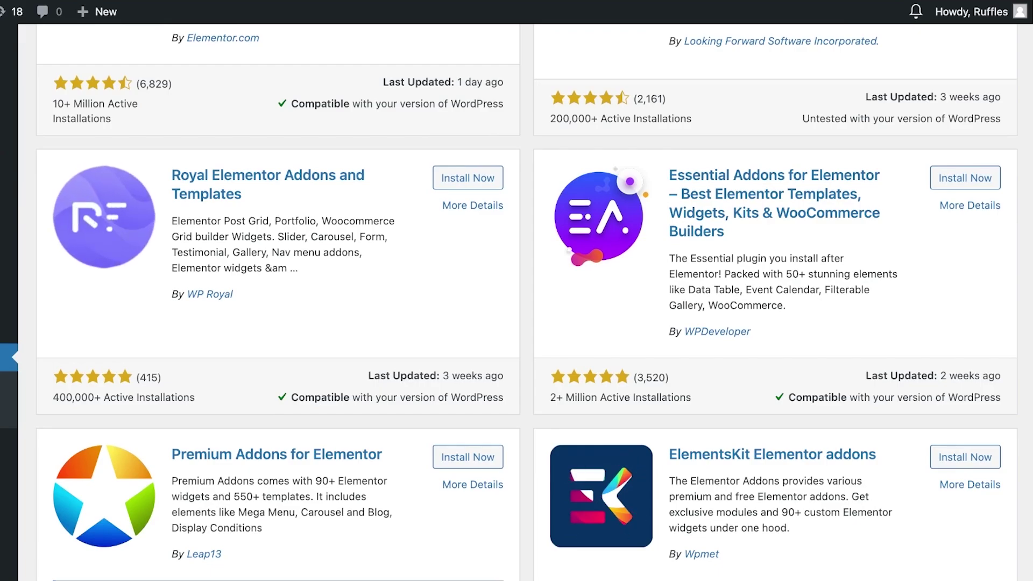
scroll(517, 301, down, 1)
scroll(517, 302, down, 1)
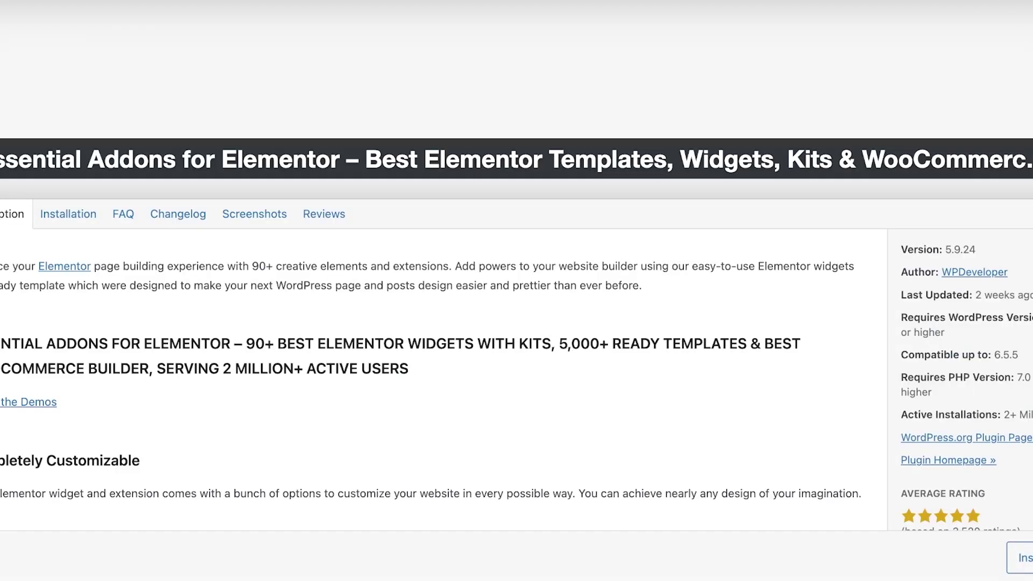
- Read through the Essential Addons for Elementor description and its list of widgets, and close the details
scroll(441, 269, down, 5)
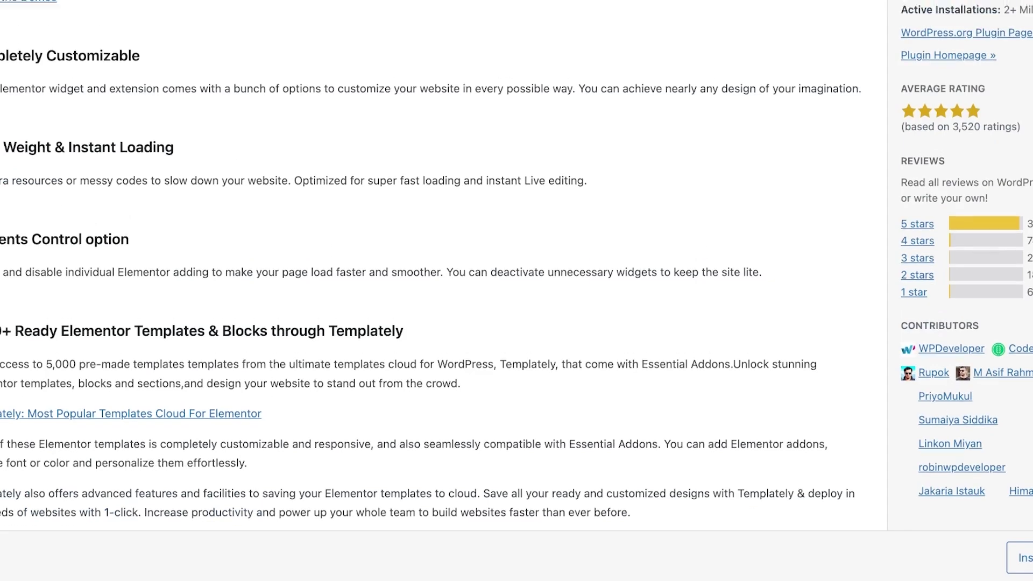
scroll(442, 269, down, 4)
scroll(441, 269, down, 10)
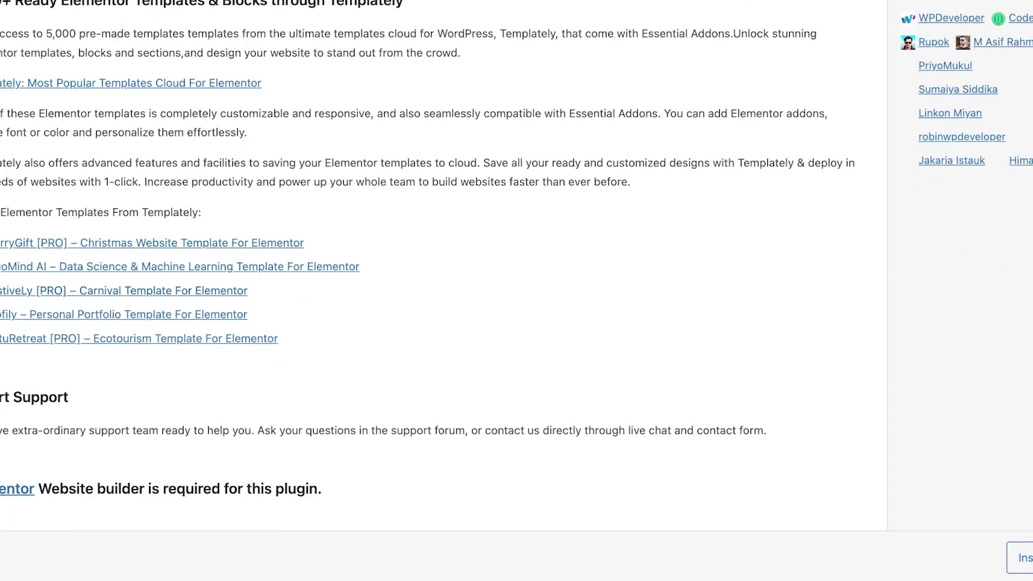
scroll(442, 269, down, 7)
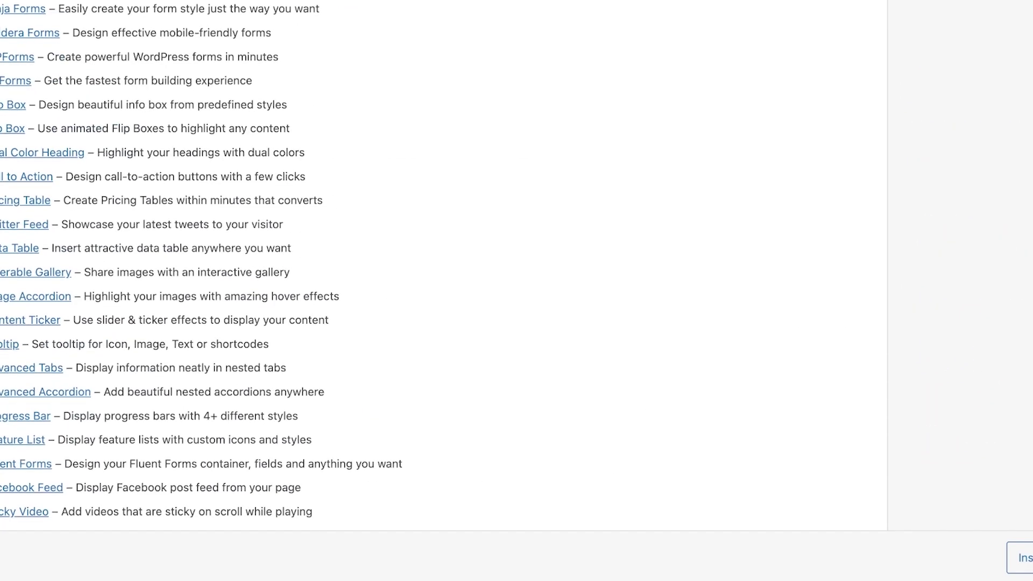
scroll(441, 270, down, 5)
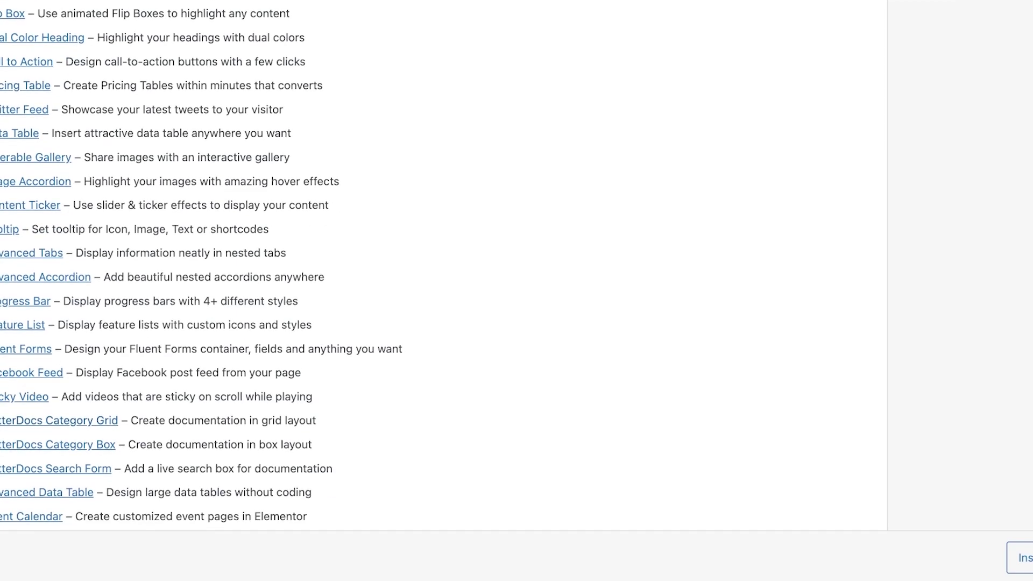
scroll(441, 269, down, 6)
scroll(441, 269, up, 8)
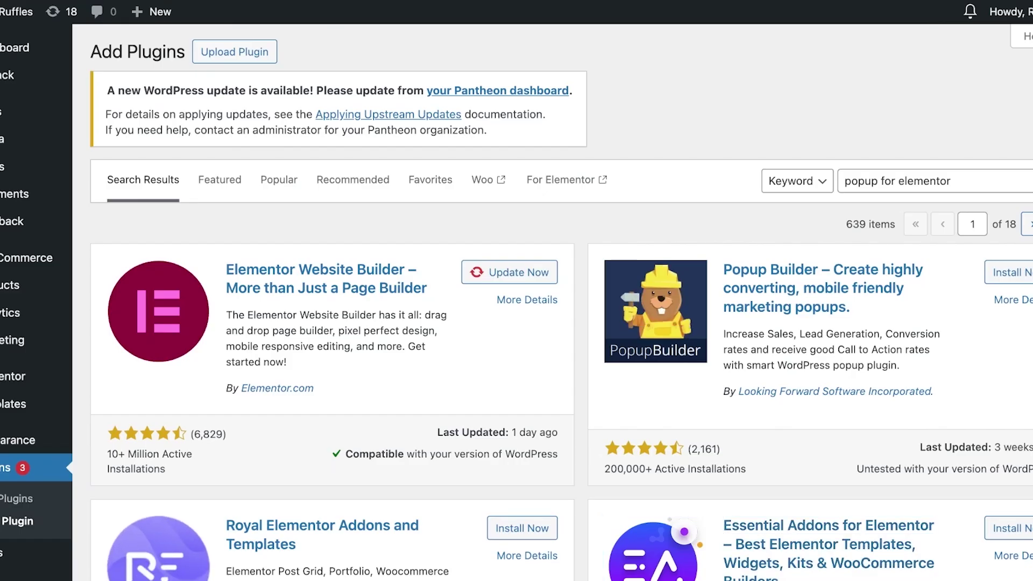
- Open the details of the Popup Builder plugin and install it
click(822, 280)
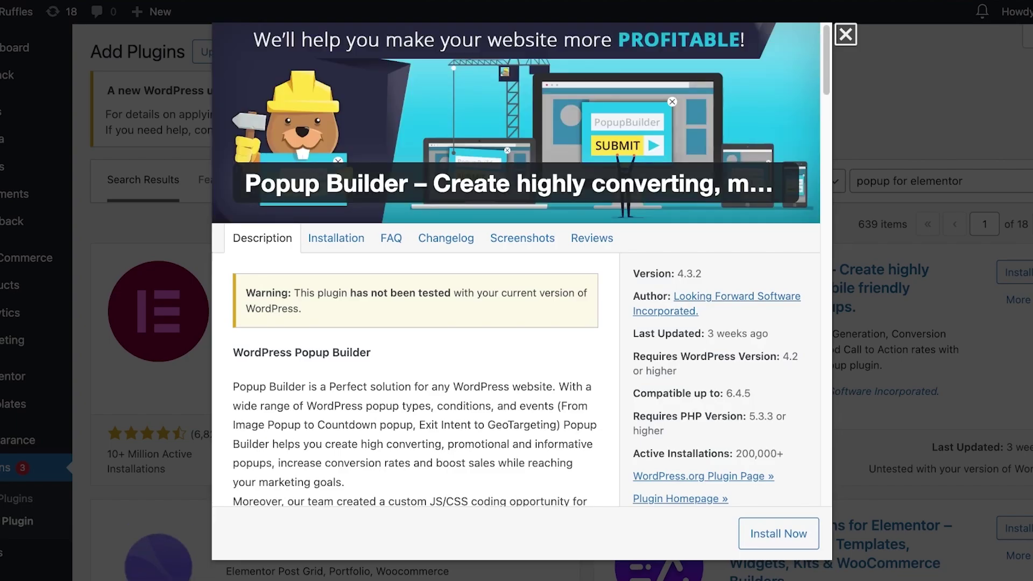
click(779, 534)
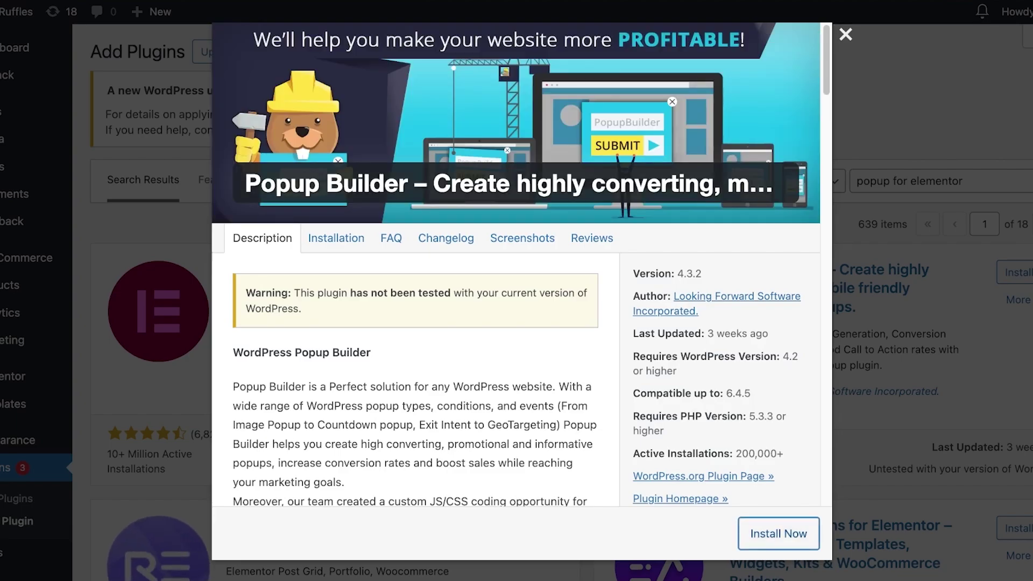
key(Return)
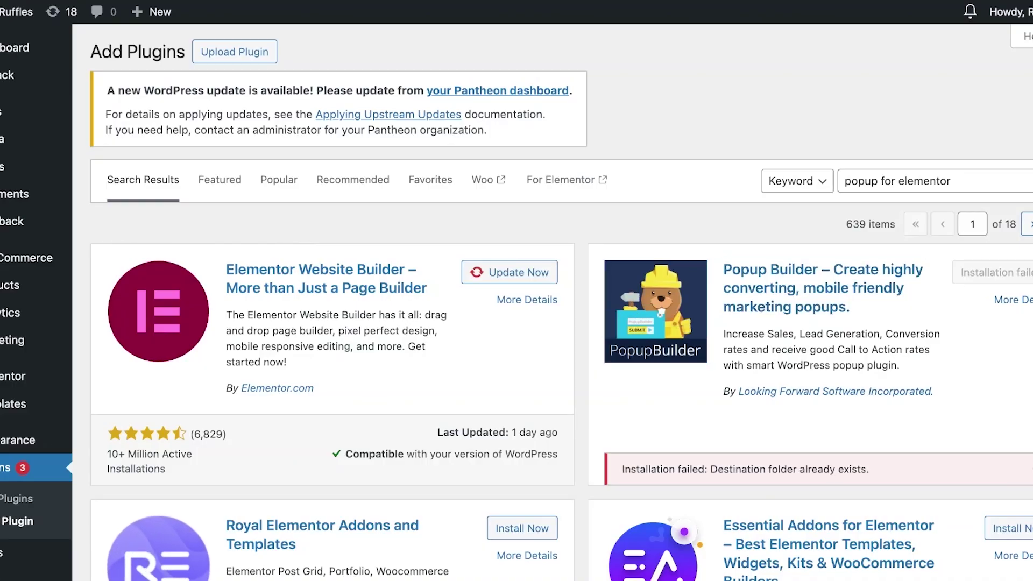
- Activate Popup Builder in the list of installed plugins and check its entry
scroll(516, 301, down, 1)
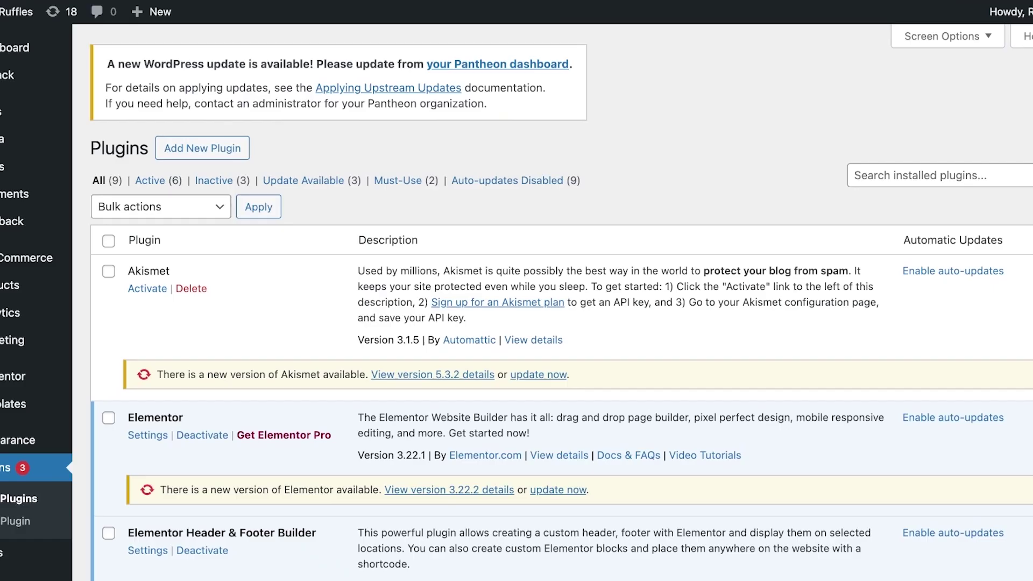
scroll(517, 301, down, 10)
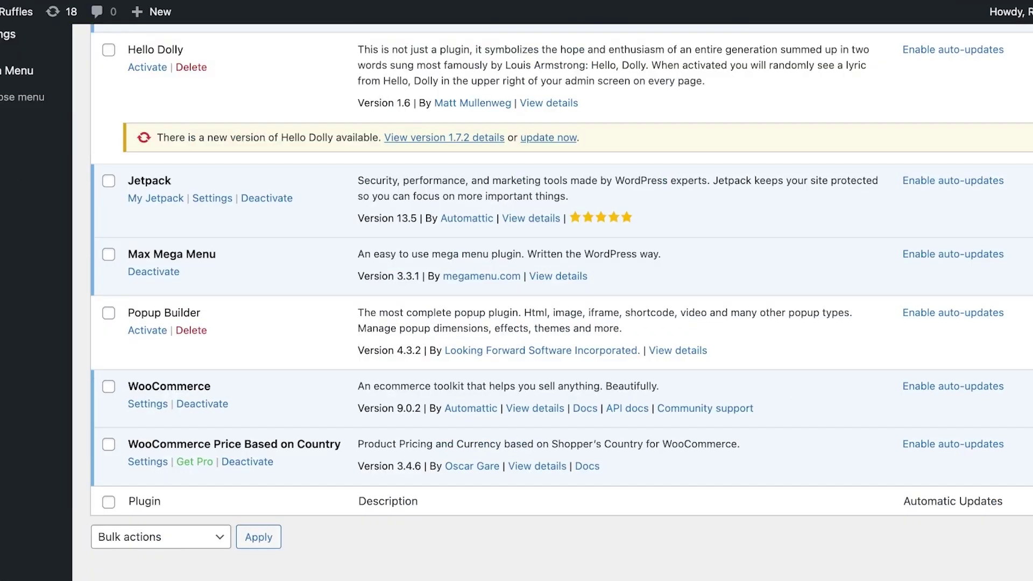
click(148, 331)
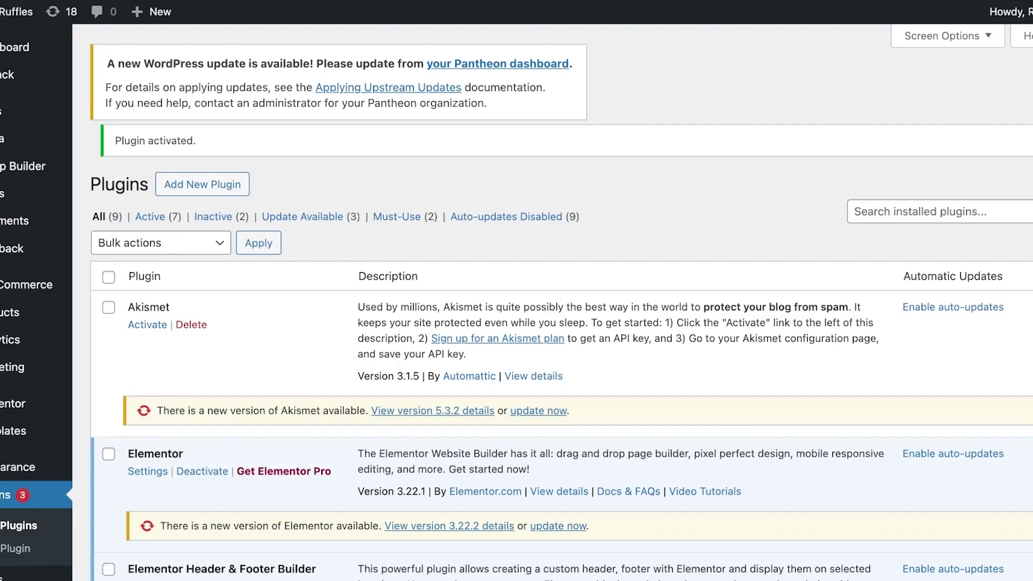
scroll(561, 301, down, 10)
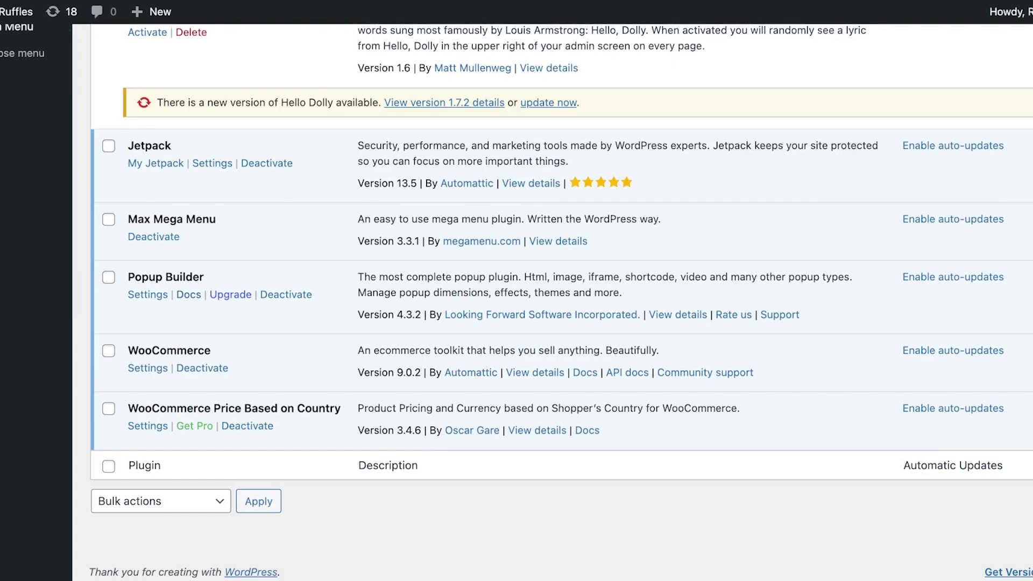
scroll(562, 302, up, 6)
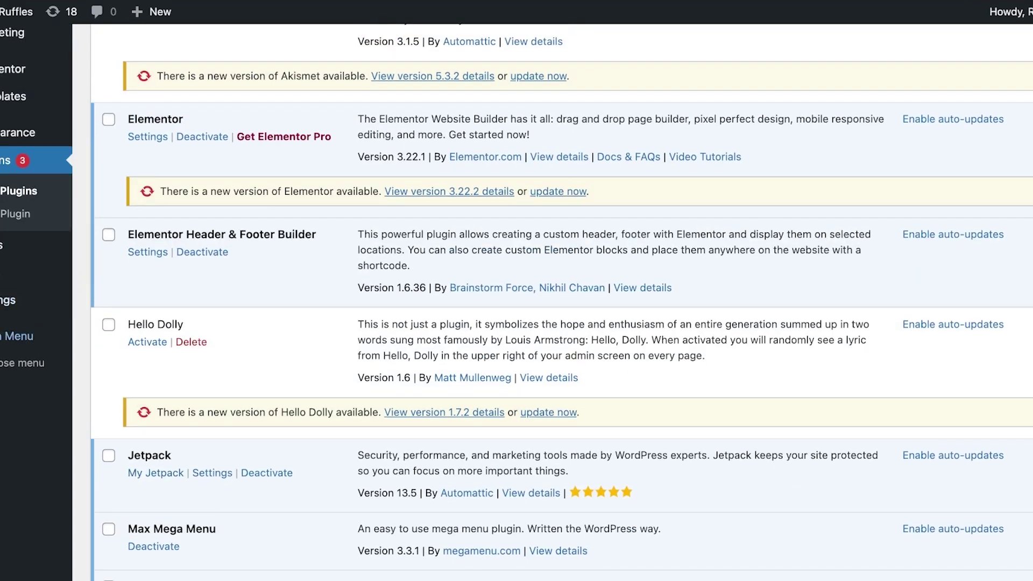
- Open the Popup Builder page for adding a new popup
scroll(562, 302, up, 5)
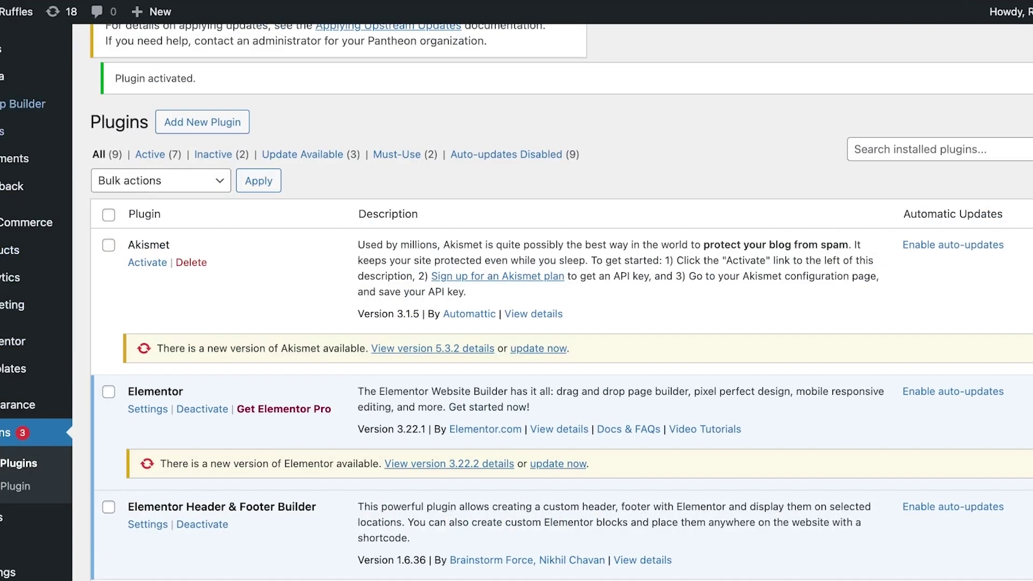
mouse_move(22, 103)
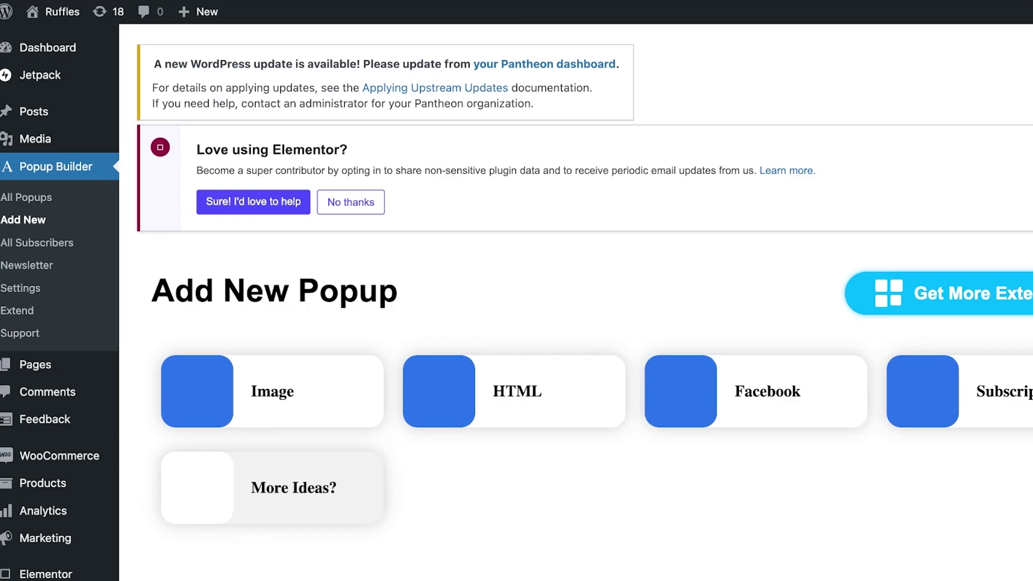
scroll(819, 371, down, 3)
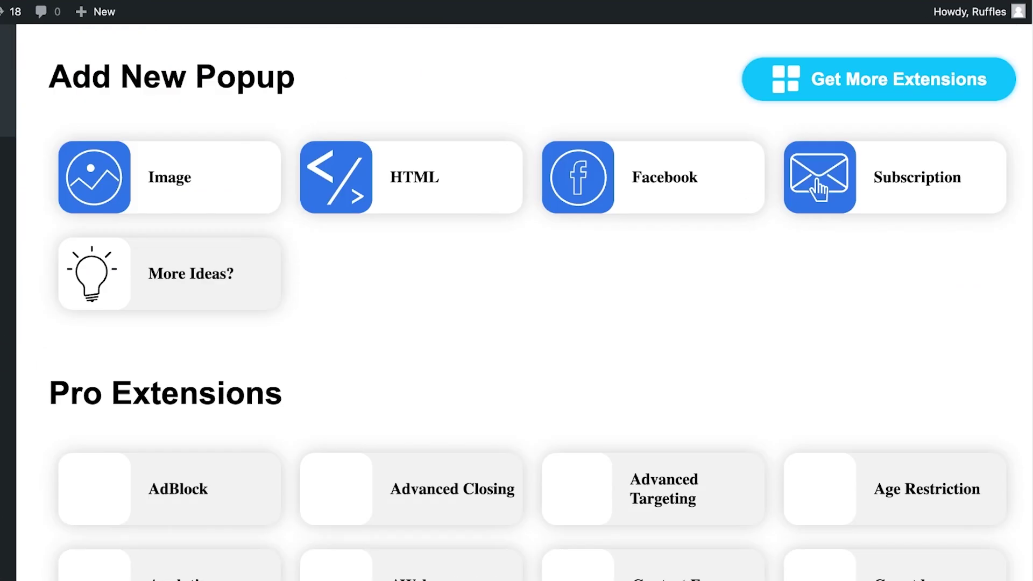
- Look through the popup types and the Pro Extensions offered on the Add New Popup page
scroll(516, 301, down, 2)
scroll(517, 301, up, 3)
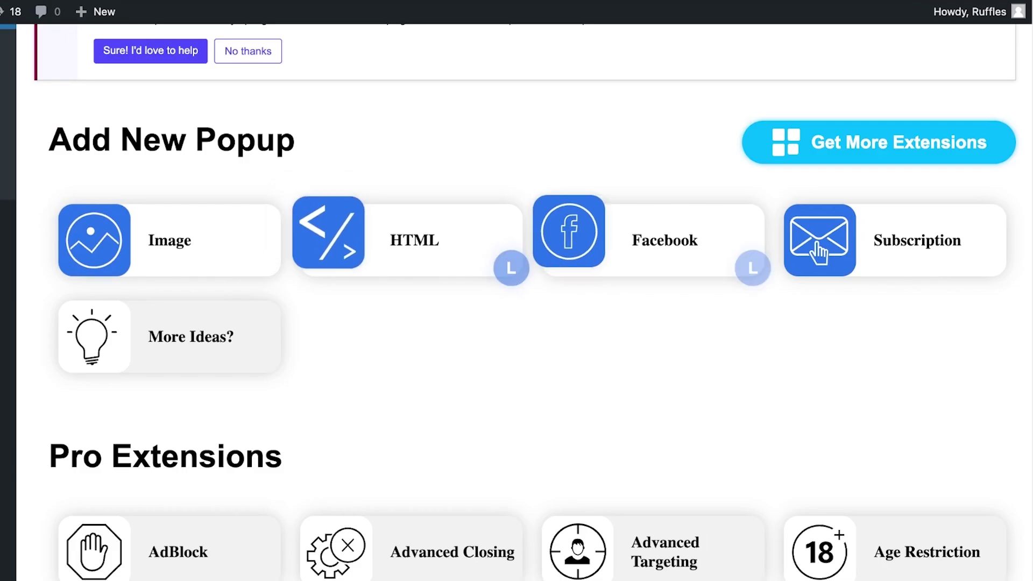
scroll(215, 376, up, 3)
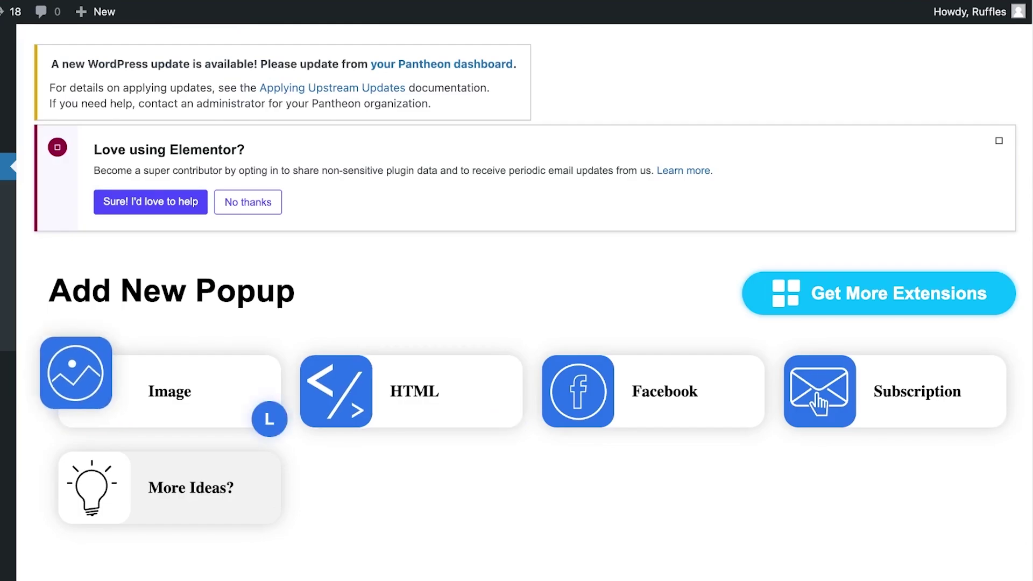
scroll(269, 418, down, 15)
scroll(269, 419, up, 3)
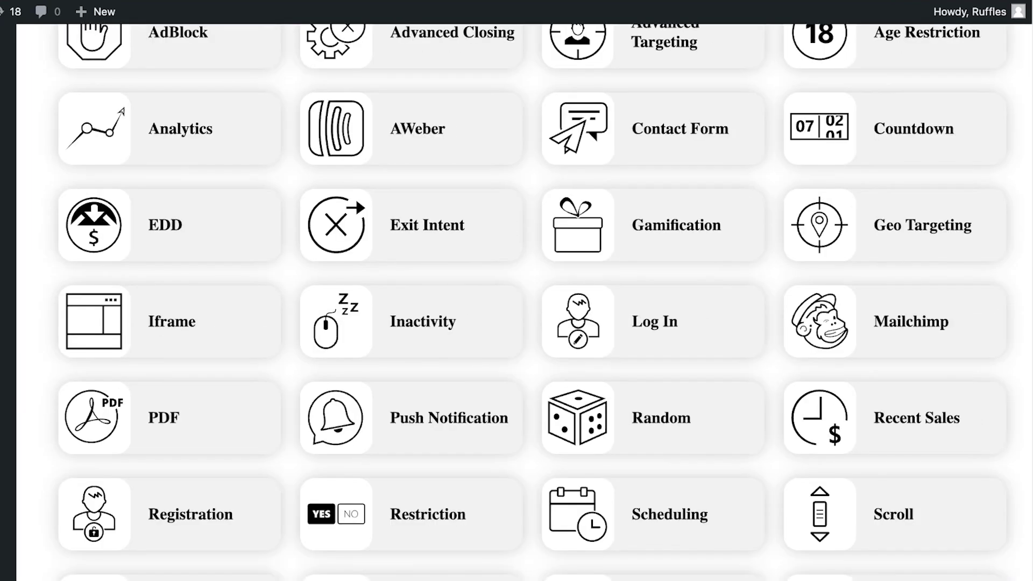
scroll(269, 418, up, 6)
scroll(269, 419, down, 6)
scroll(269, 418, up, 8)
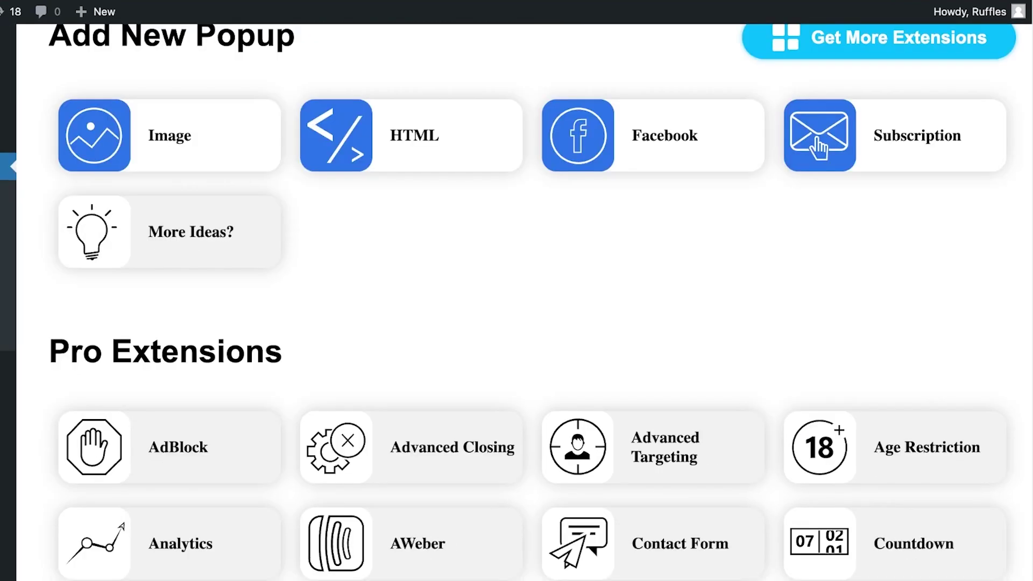
scroll(161, 388, up, 5)
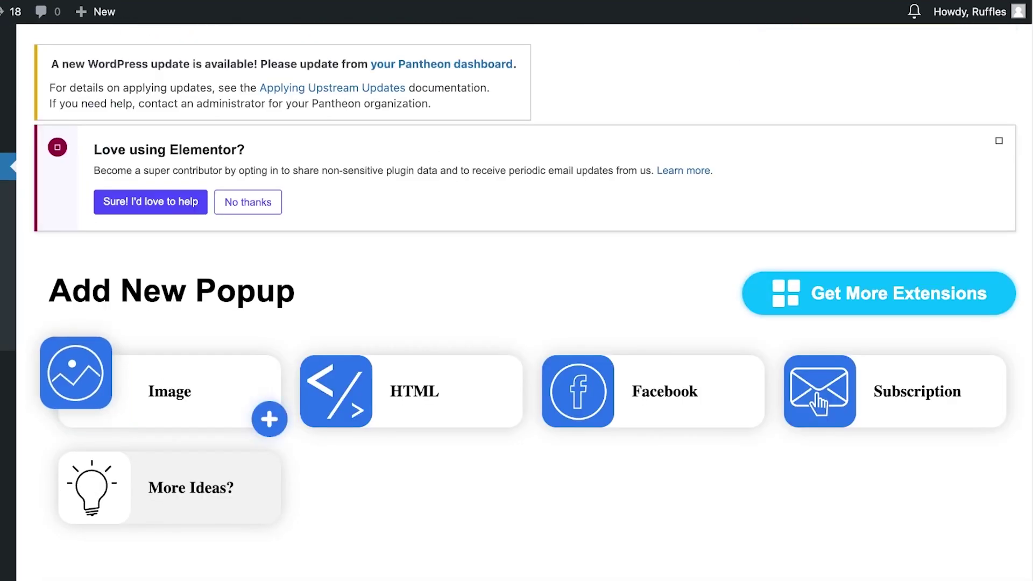
scroll(817, 404, down, 8)
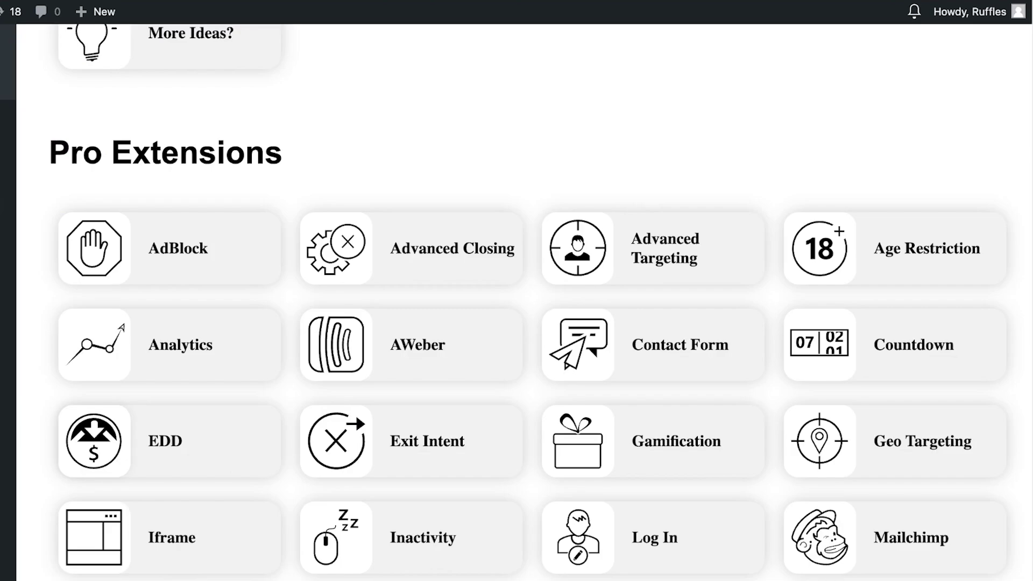
- Start a new Image popup and title it "Discount Announcement"
scroll(525, 301, up, 2)
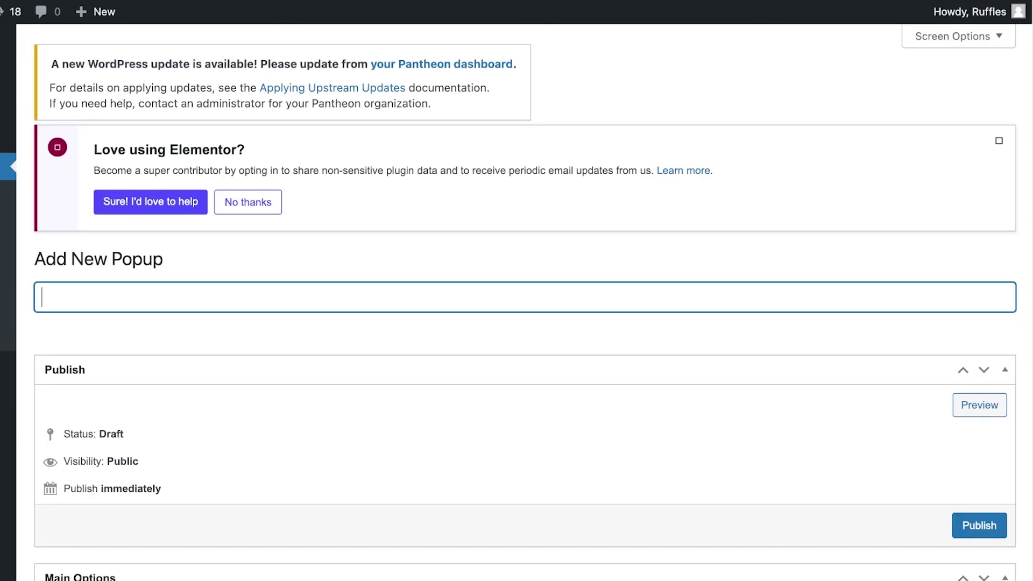
scroll(524, 301, down, 7)
scroll(517, 301, up, 3)
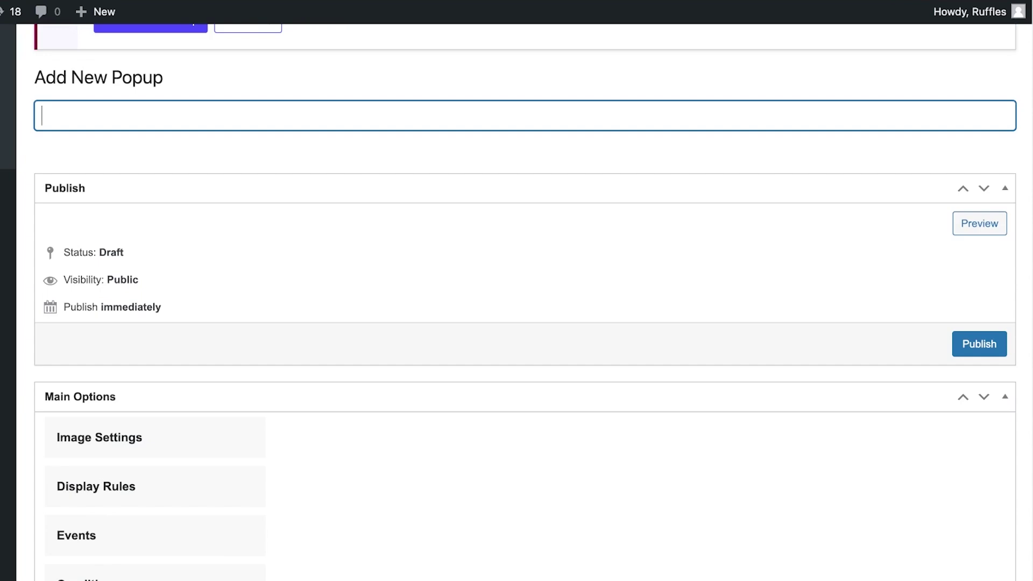
text(Discount An)
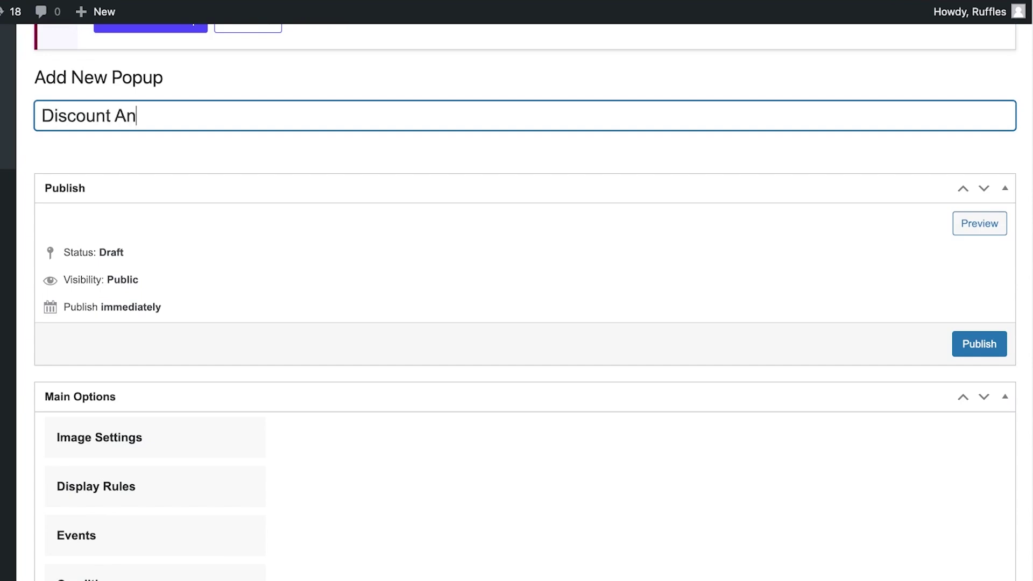
text(nouncement)
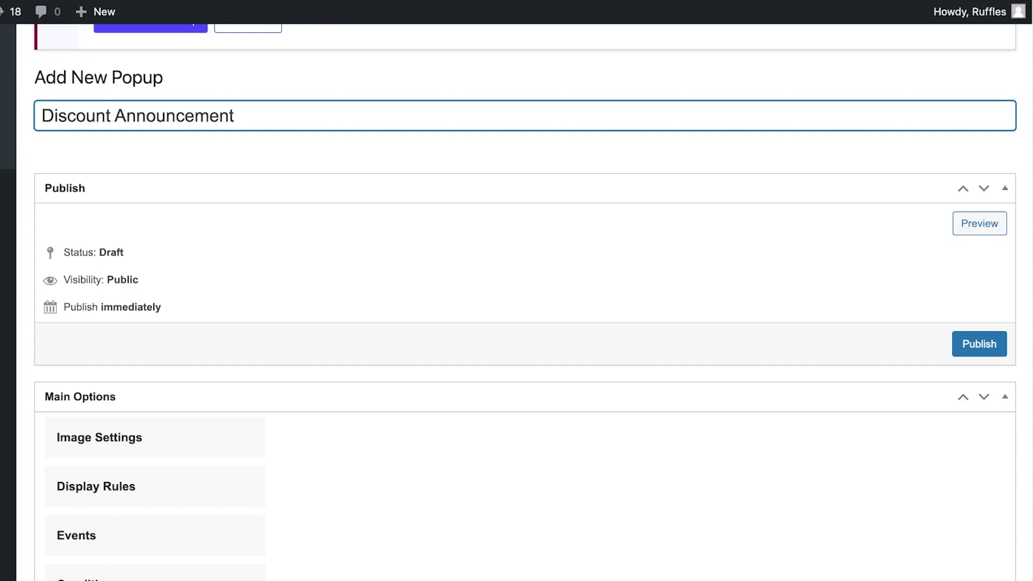
- Look through the popup's publish settings and the list of main options, from Image Settings to Custom JS or CSS
scroll(517, 301, down, 4)
scroll(516, 301, down, 5)
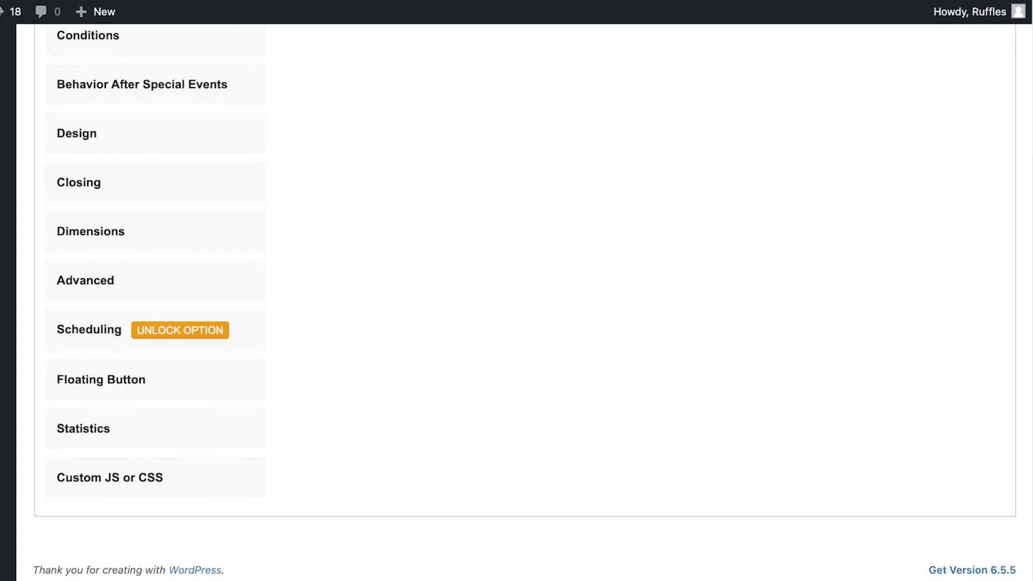
scroll(516, 301, up, 5)
scroll(516, 302, down, 5)
scroll(517, 301, up, 8)
scroll(516, 301, up, 3)
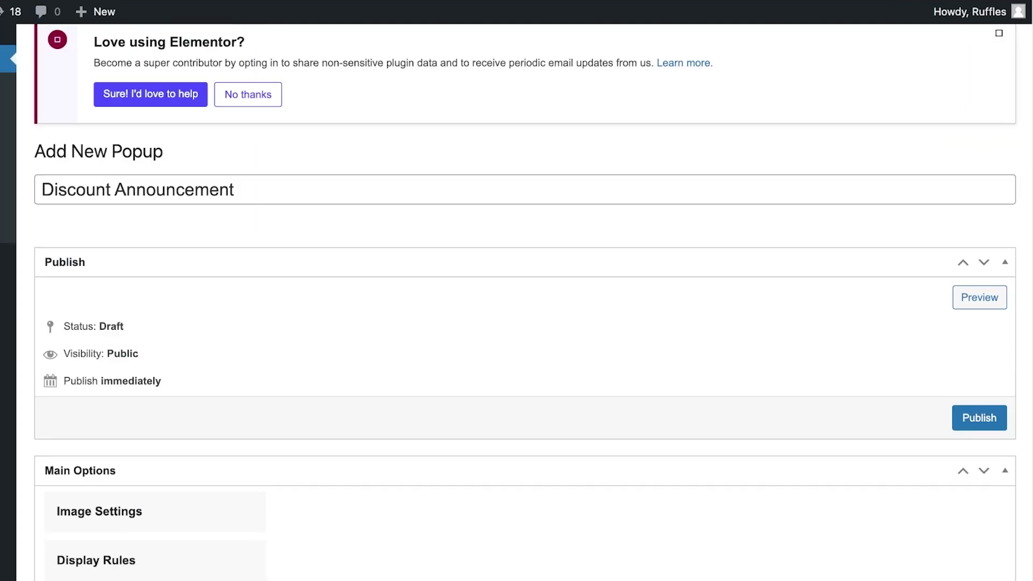
scroll(516, 301, up, 2)
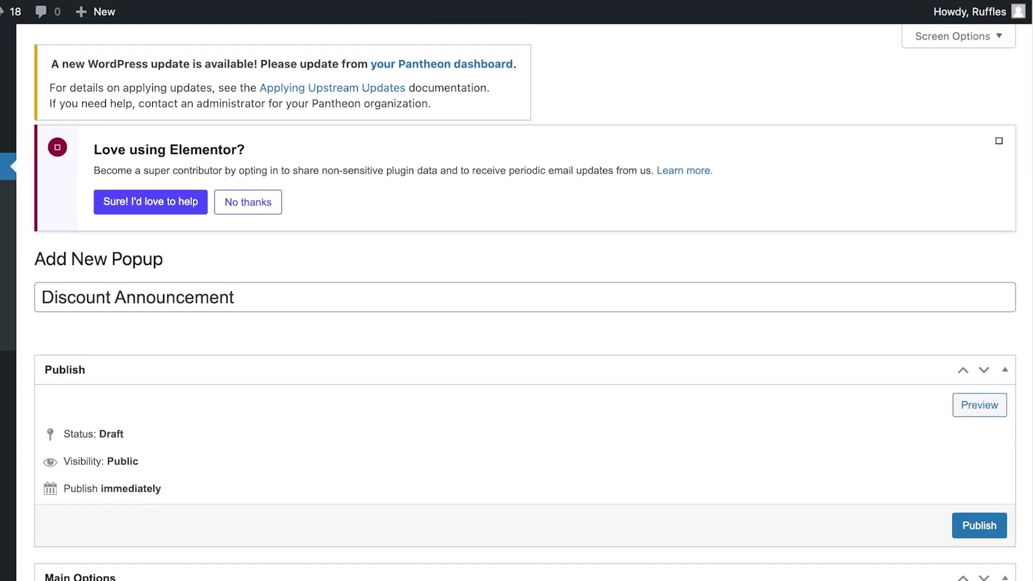
- In Image Settings, try the beige top photo as the popup picture, and replace it with the photo of the woman in the green dress
scroll(517, 301, down, 5)
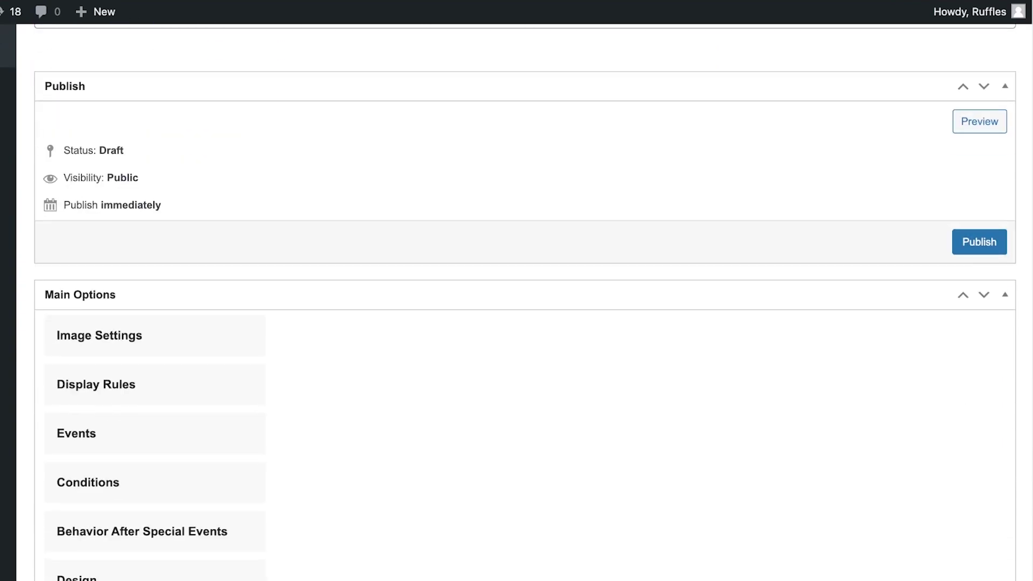
scroll(516, 301, down, 4)
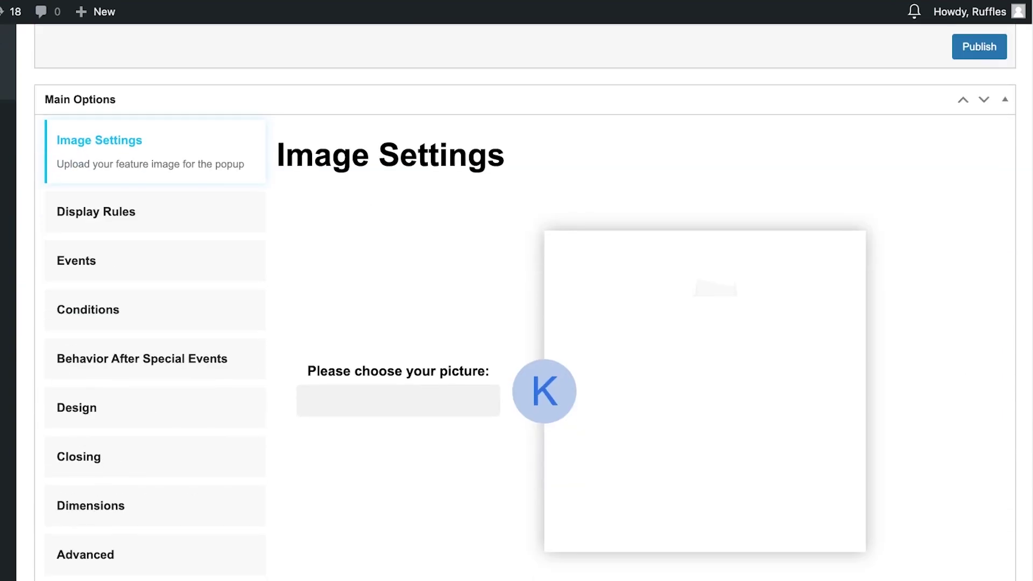
scroll(517, 301, down, 1)
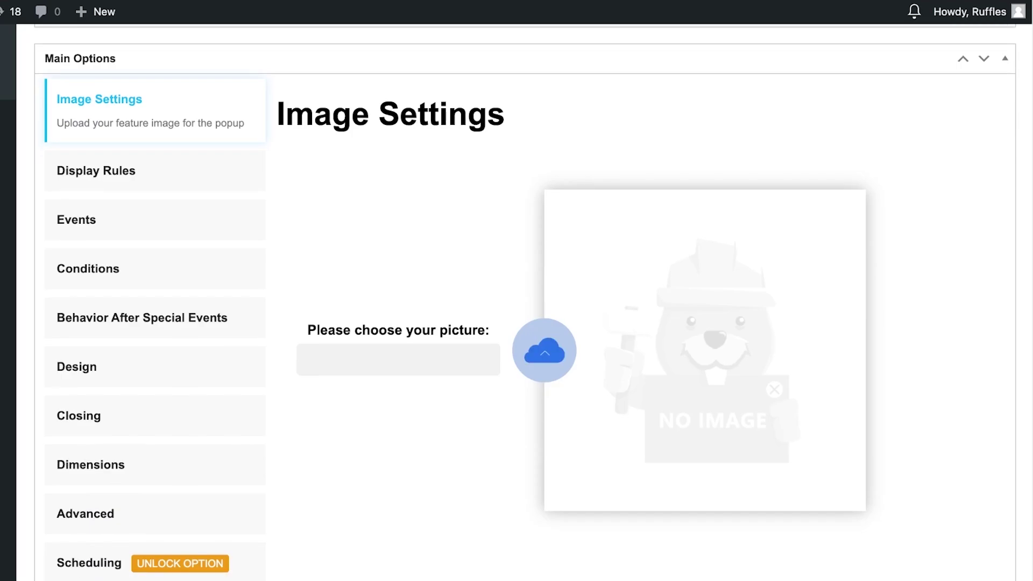
click(544, 350)
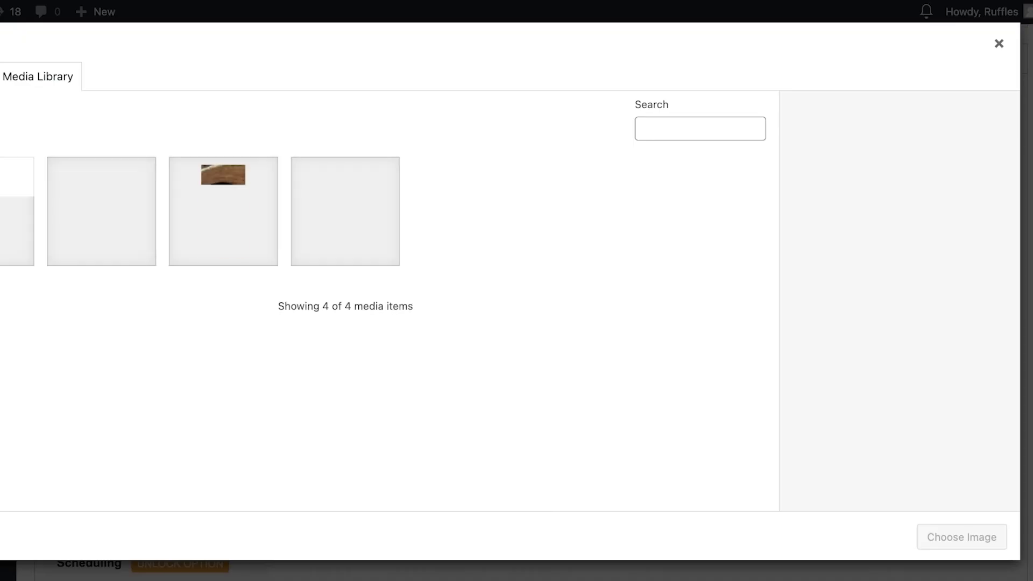
click(101, 211)
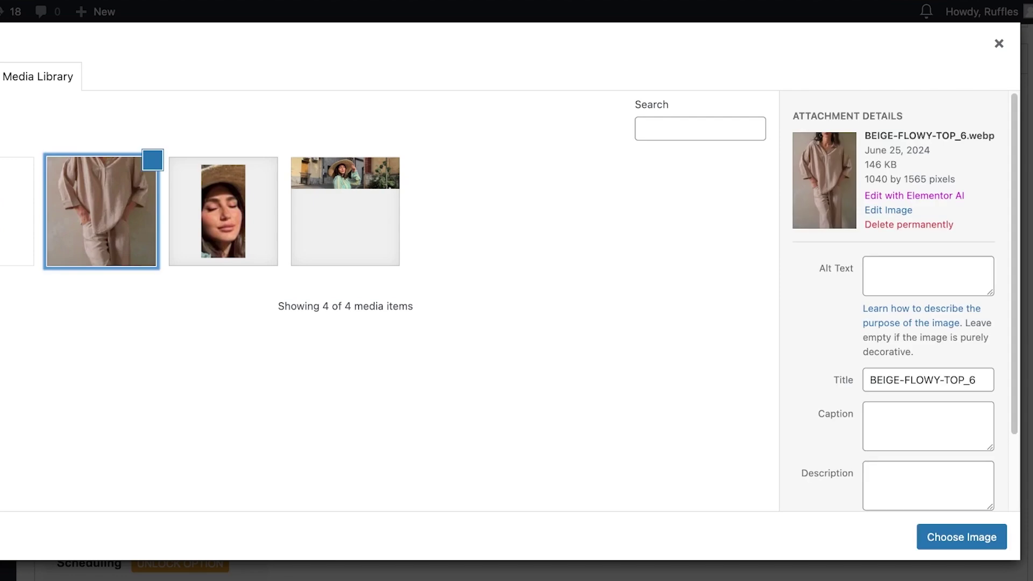
click(961, 537)
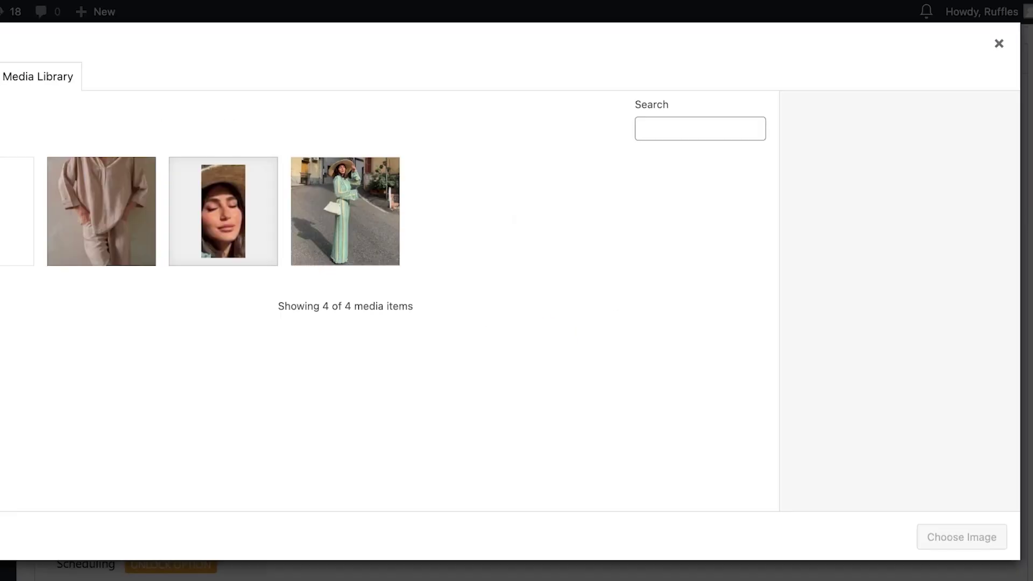
click(345, 211)
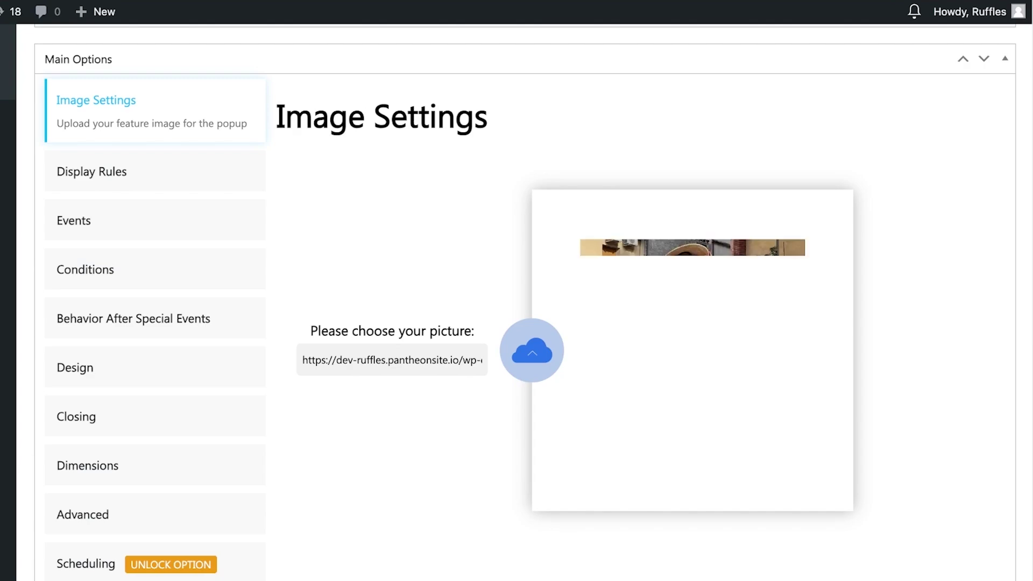
- Review the available display rules for the popup and set the rule to Everywhere
click(155, 171)
scroll(517, 301, down, 1)
click(353, 152)
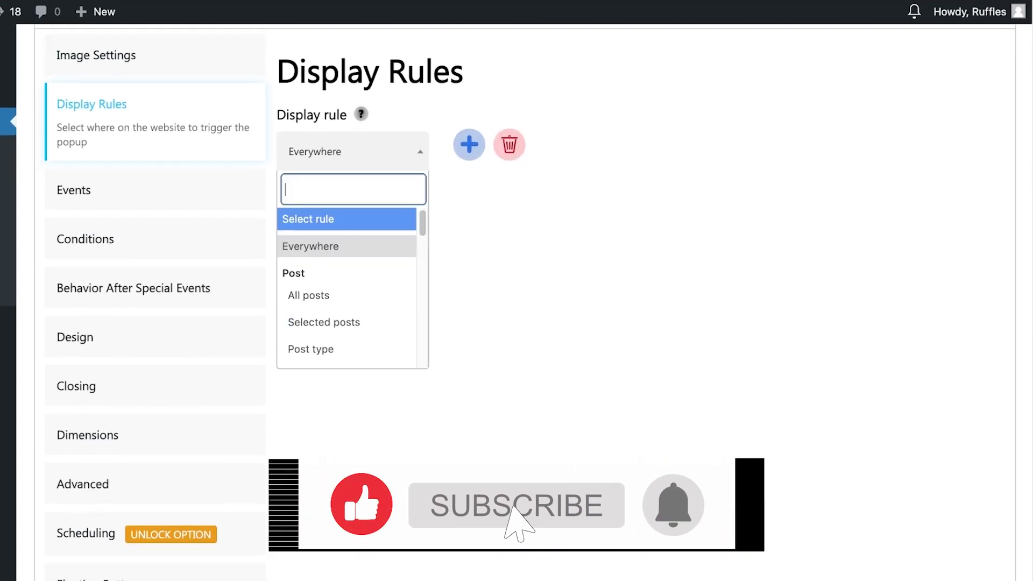
scroll(346, 294, down, 10)
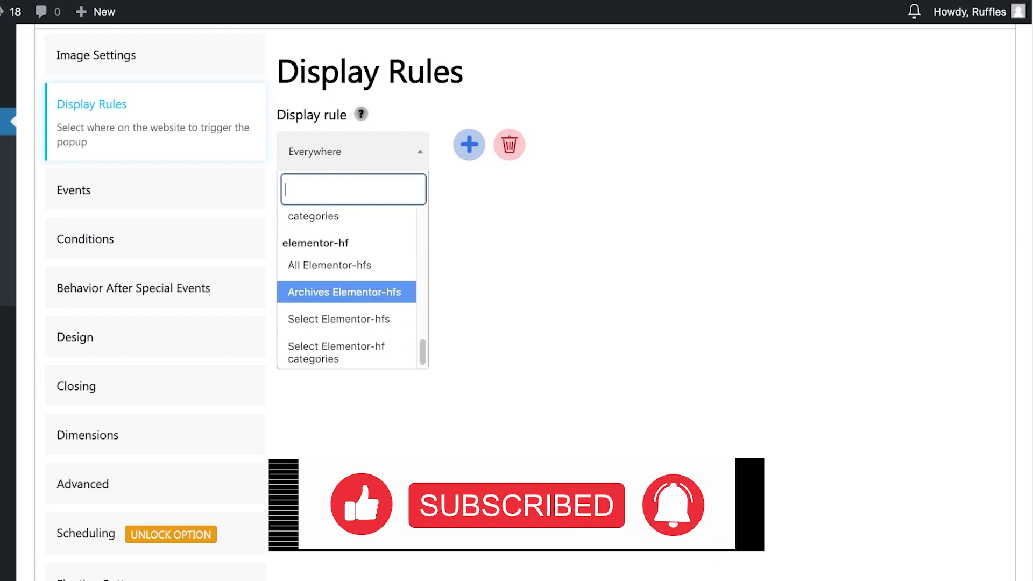
scroll(347, 288, up, 10)
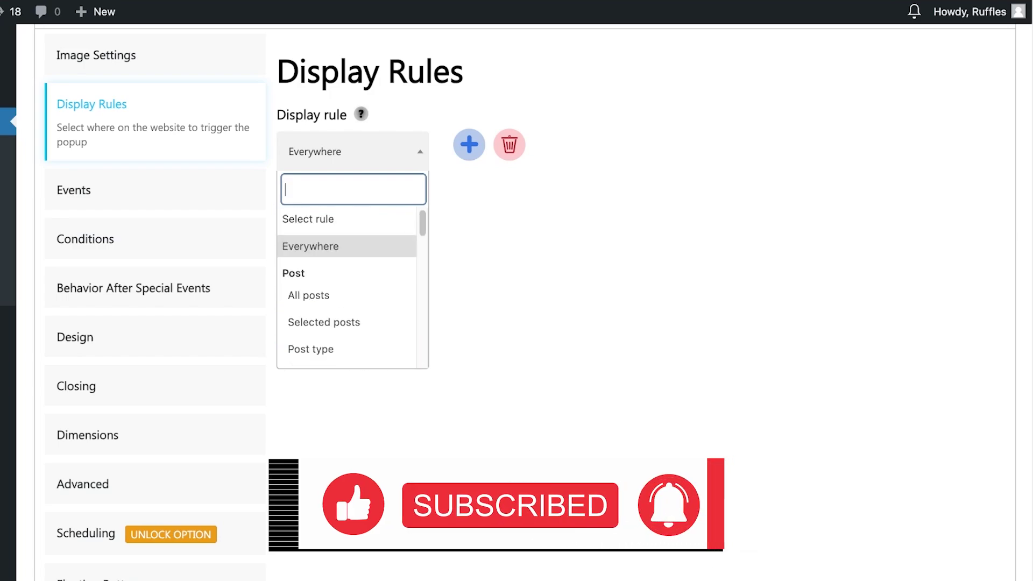
click(347, 246)
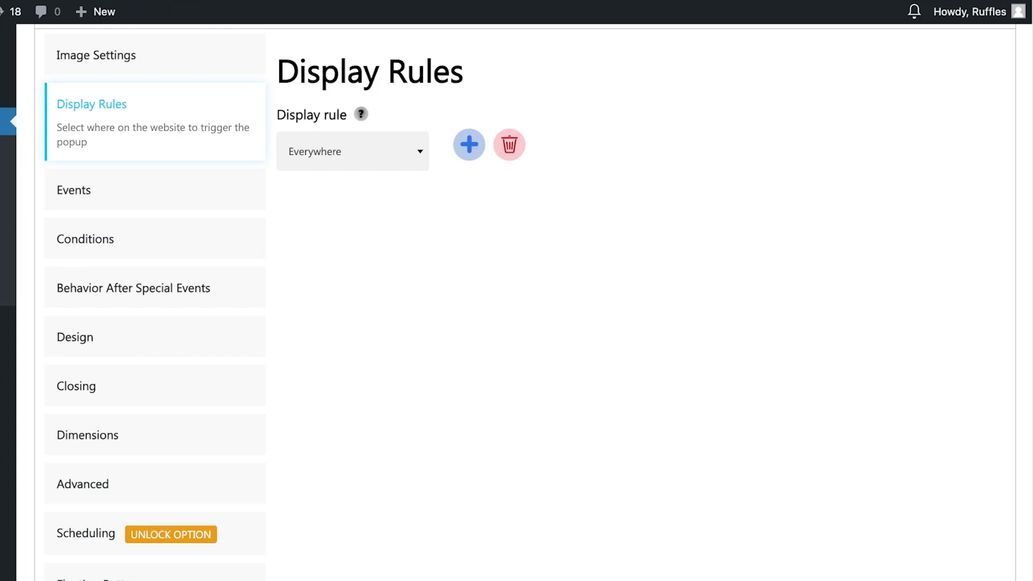
scroll(517, 301, up, 3)
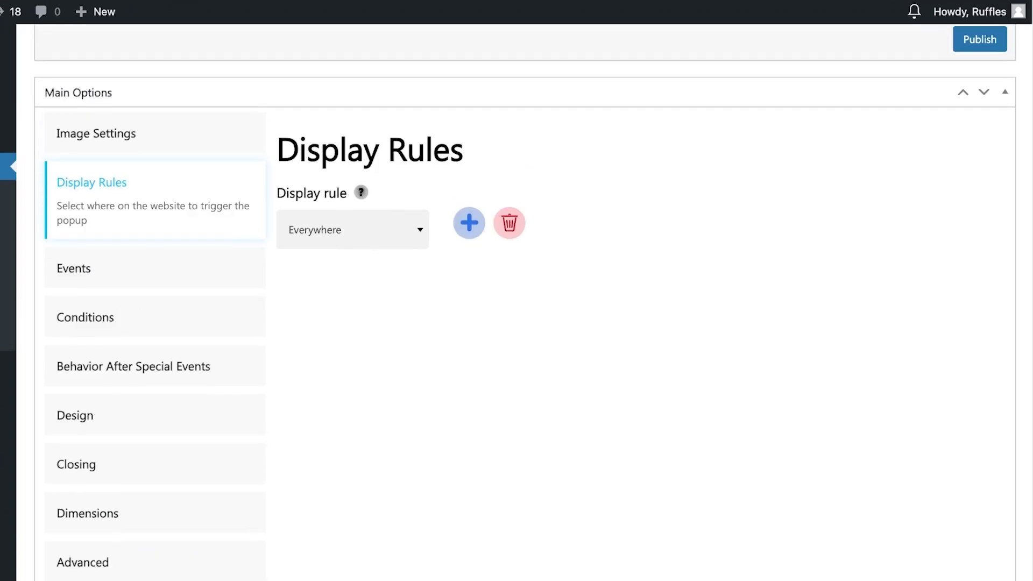
click(352, 230)
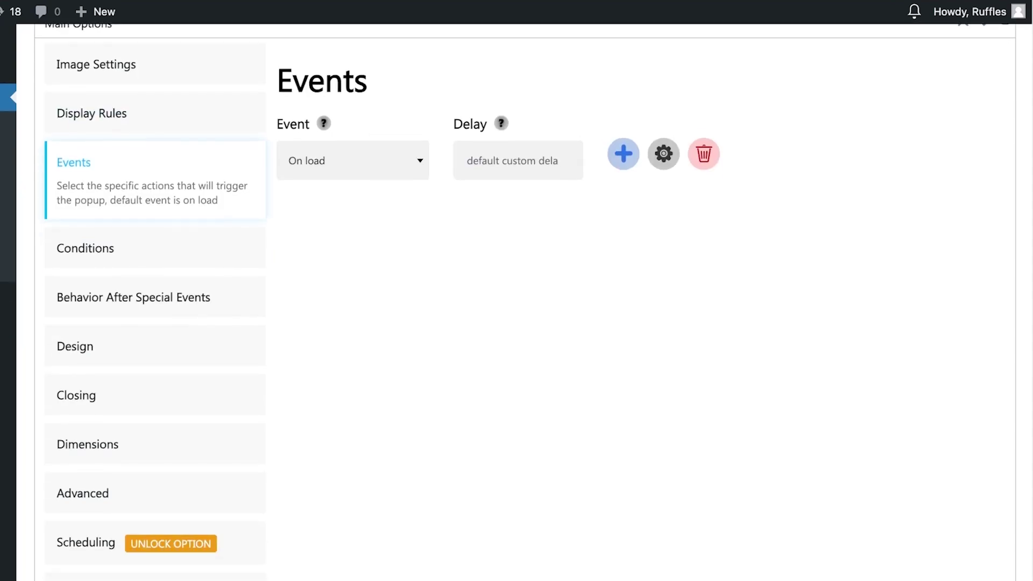
- In the Events settings, set the event that triggers the popup to On load
key(Return)
key(Tab)
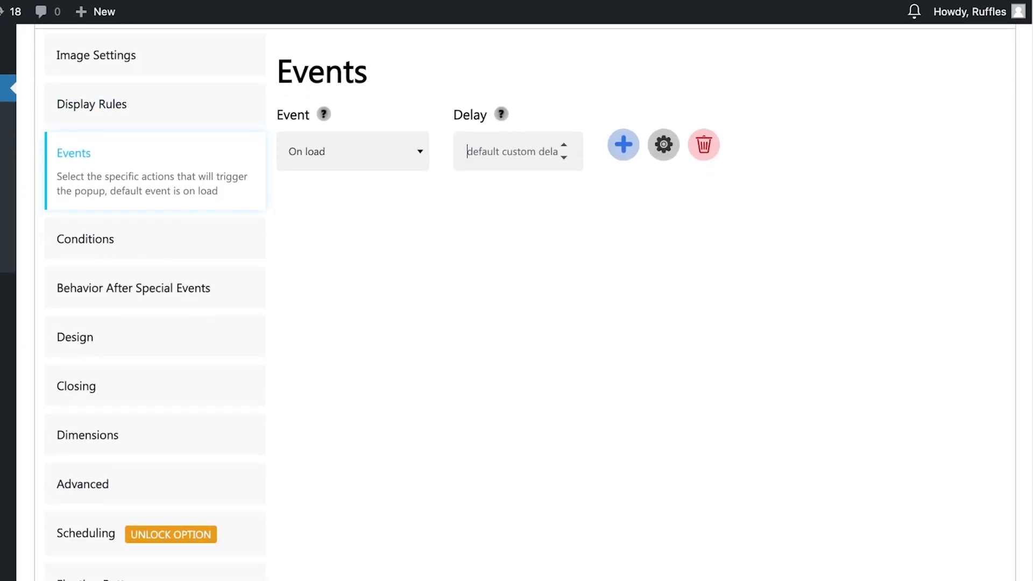
click(352, 151)
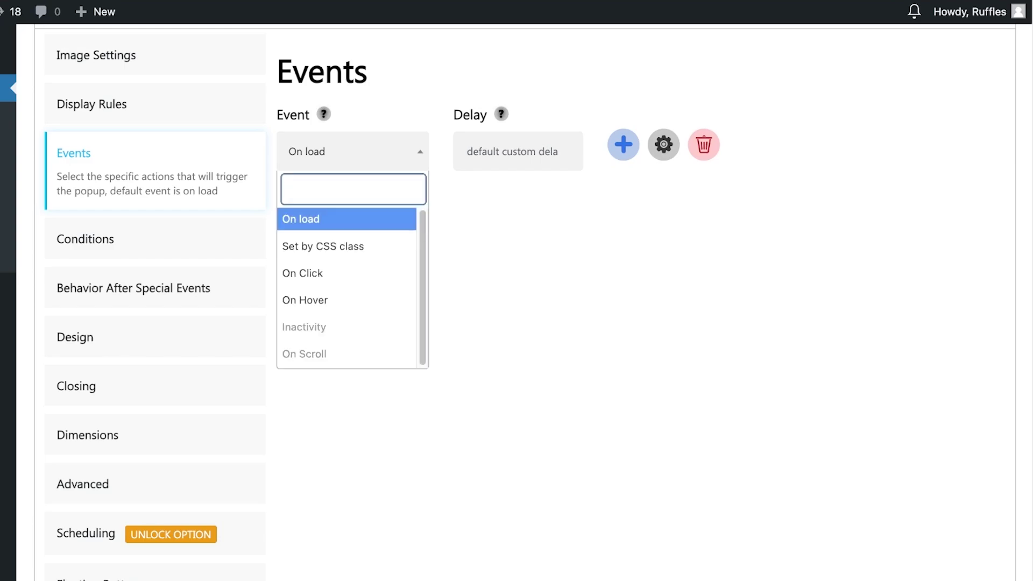
key(Return)
key(Tab)
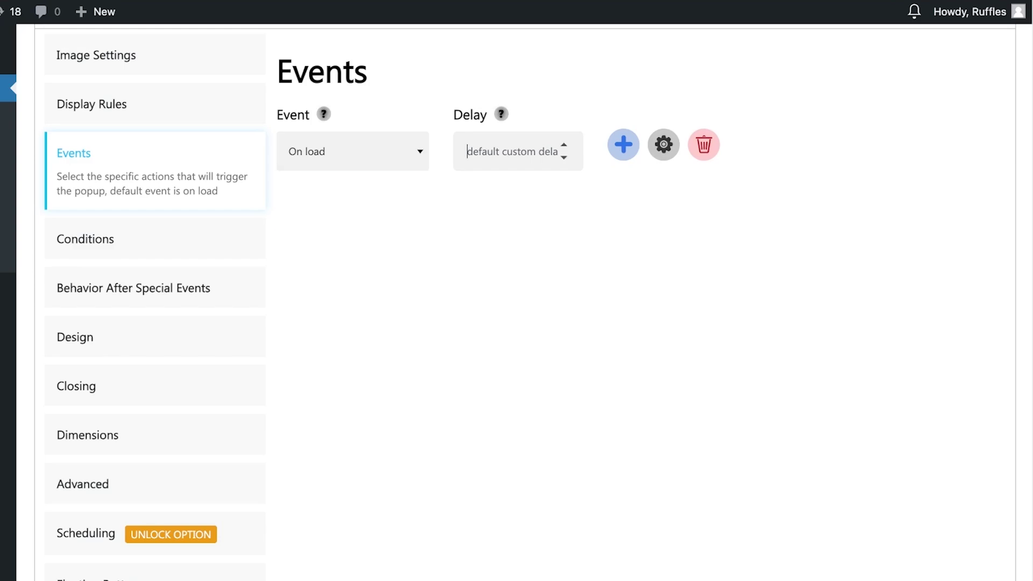
- Review the Conditions settings and the special events available under Behavior After Special Events
click(107, 239)
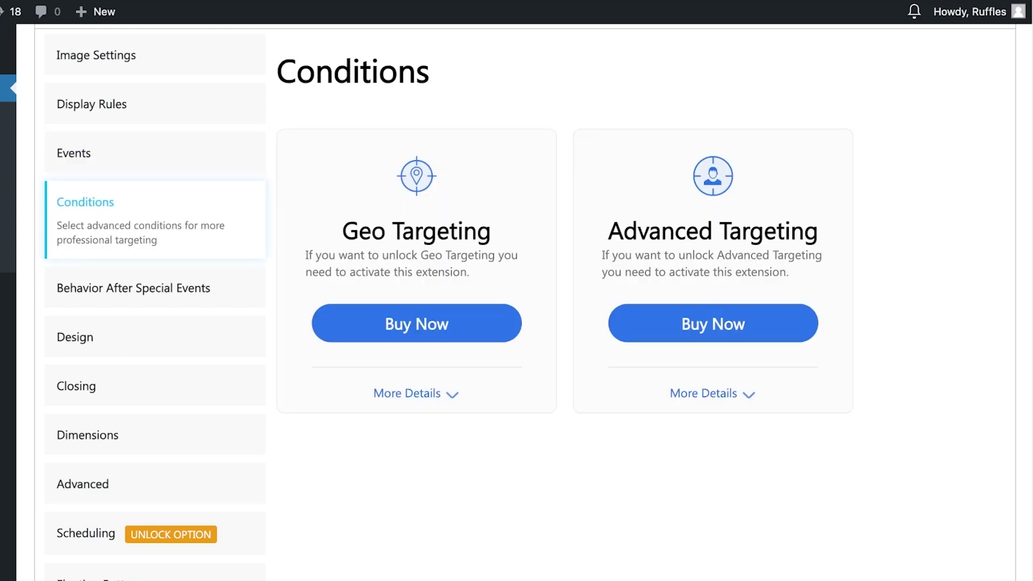
click(133, 288)
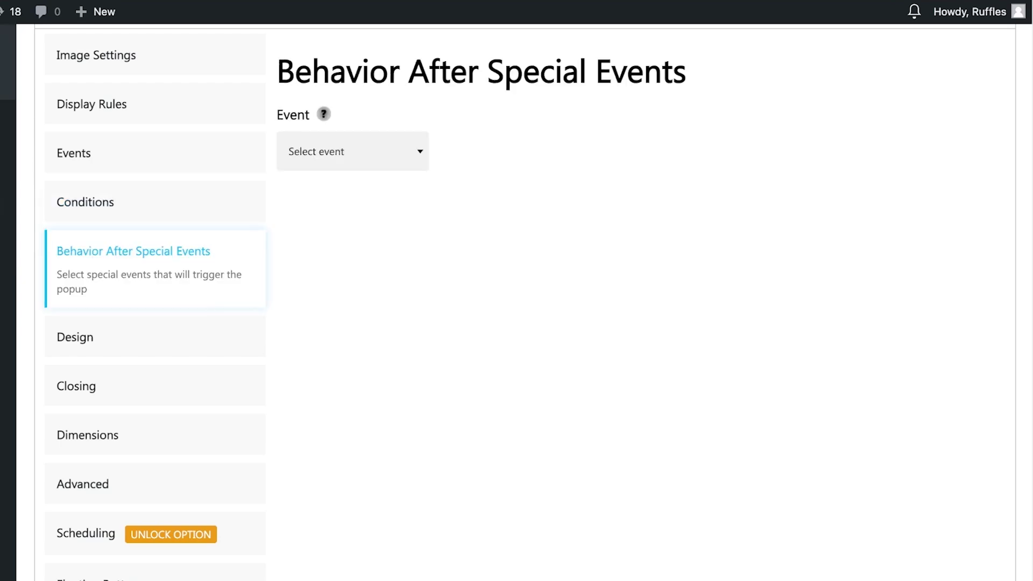
click(352, 152)
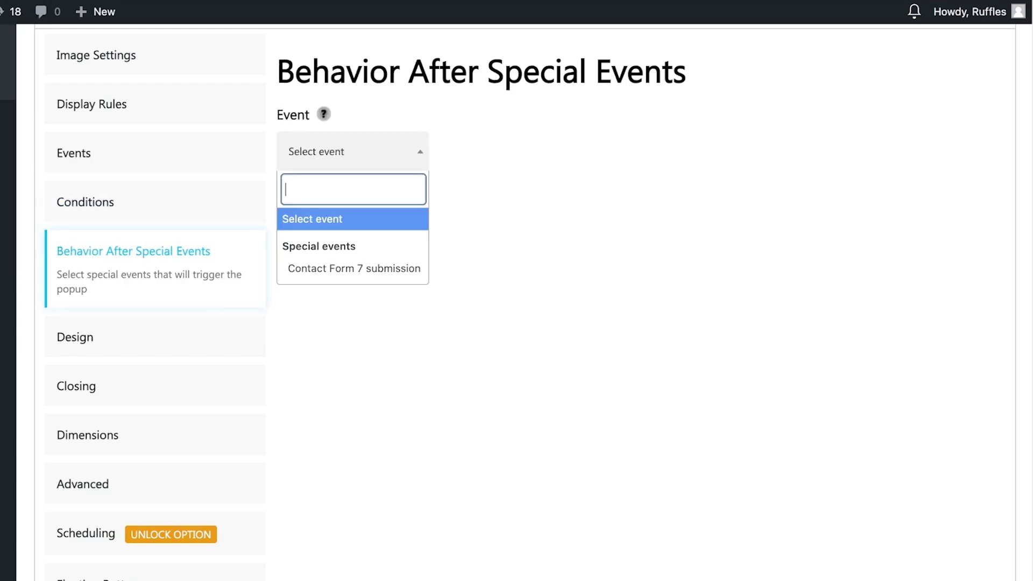
click(353, 152)
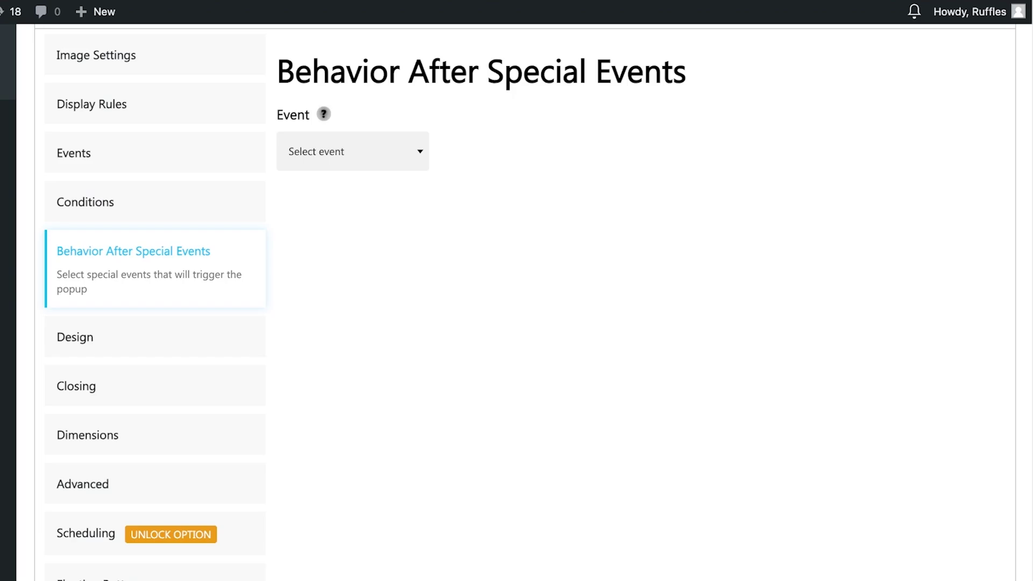
click(353, 152)
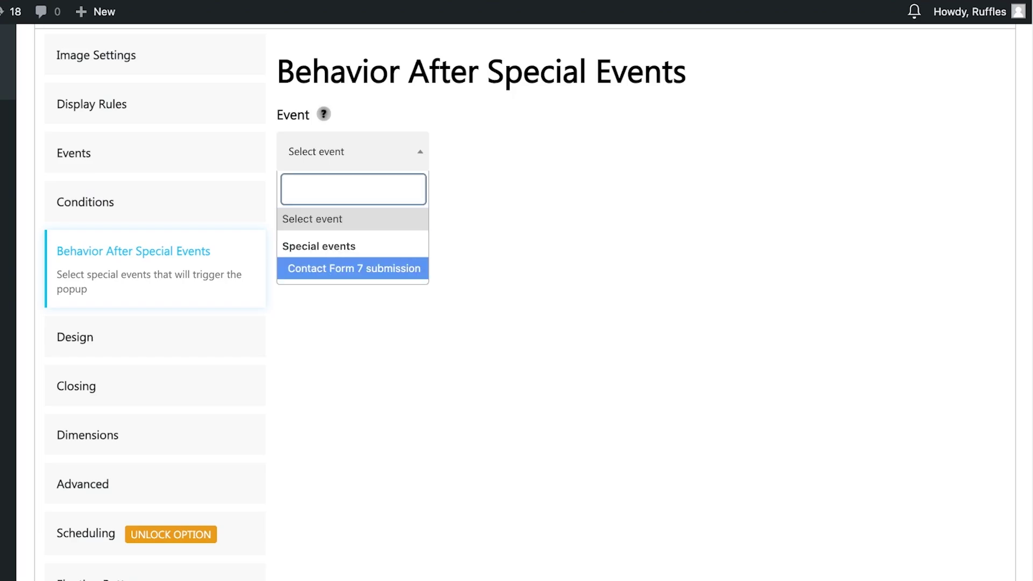
click(353, 152)
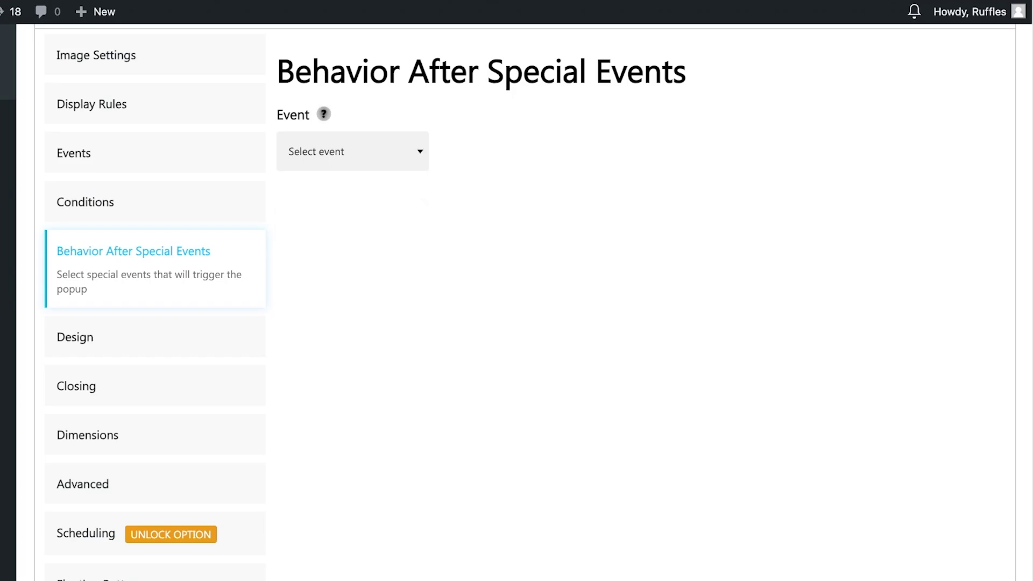
- Look through the popup's Design settings, from z-index and themes to overlay and background options
click(155, 337)
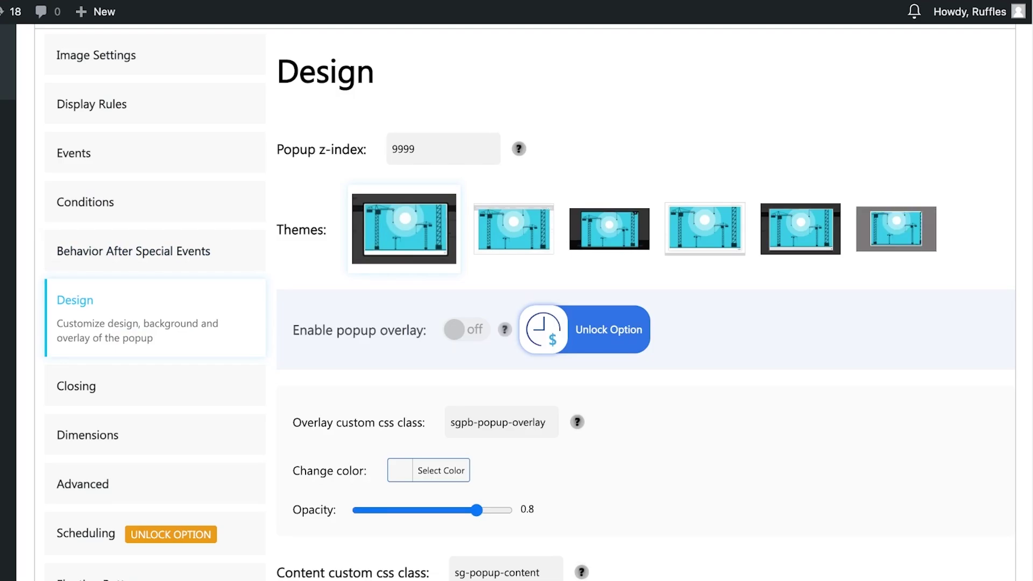
scroll(524, 301, down, 4)
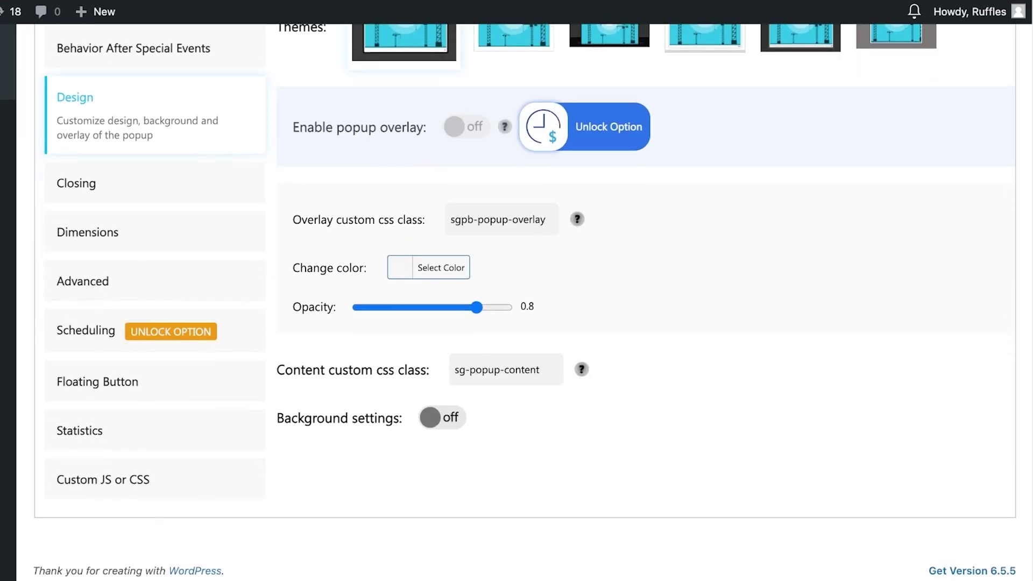
scroll(525, 301, up, 7)
scroll(524, 302, down, 4)
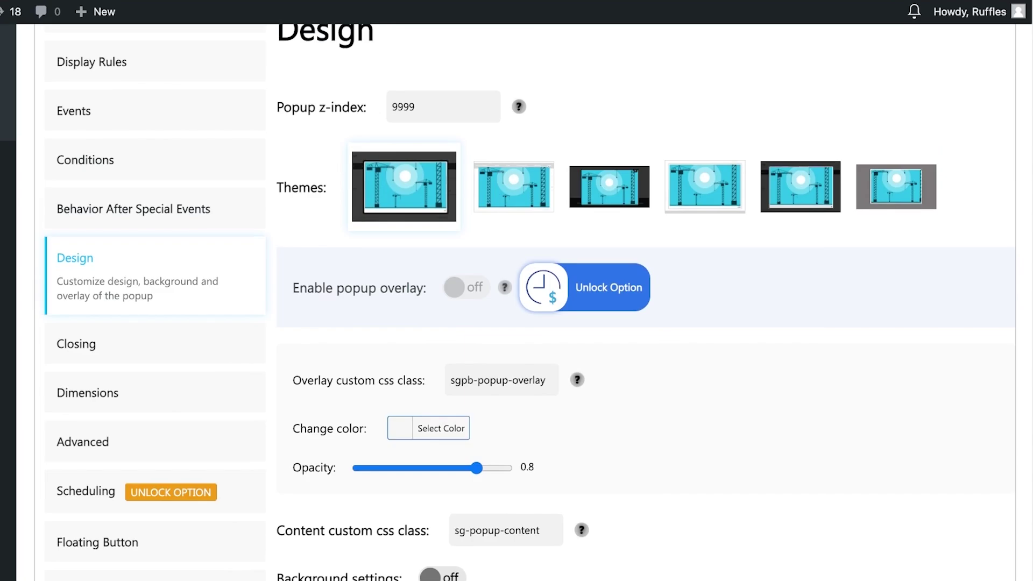
- Review the popup's Closing settings, including the button position choices, button image and size, and dismissal options
click(155, 344)
scroll(480, 141, up, 1)
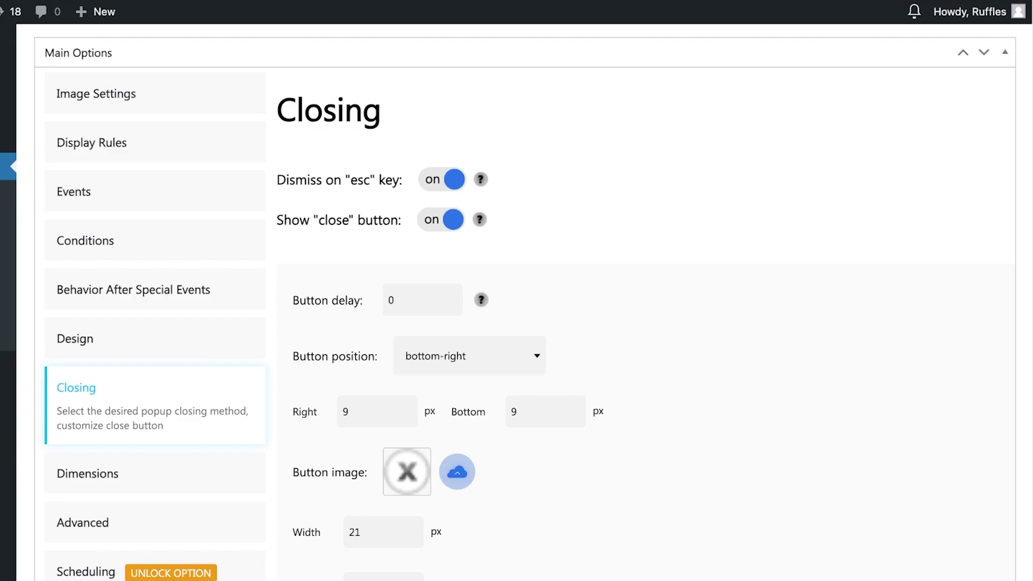
scroll(525, 301, down, 1)
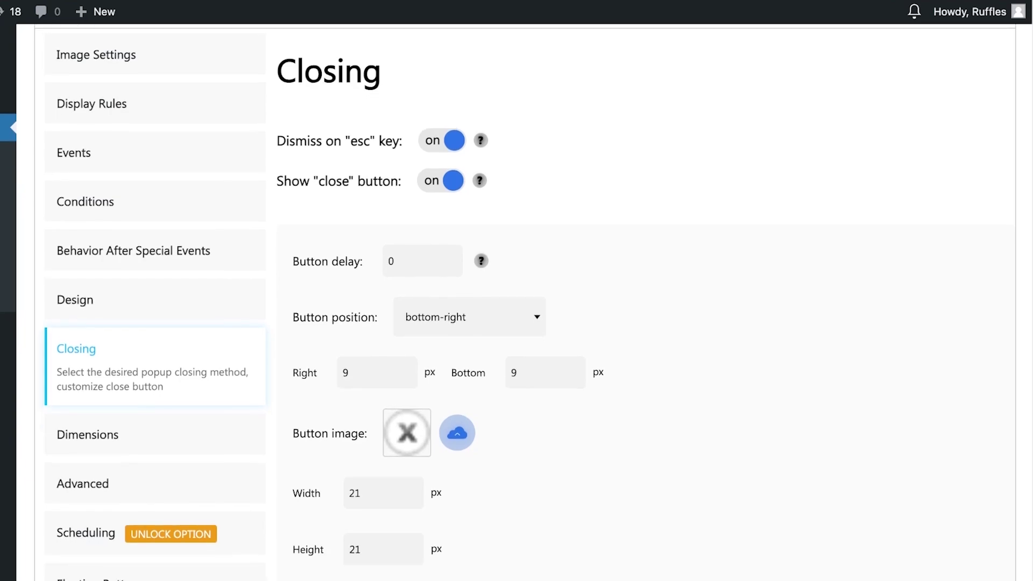
click(470, 317)
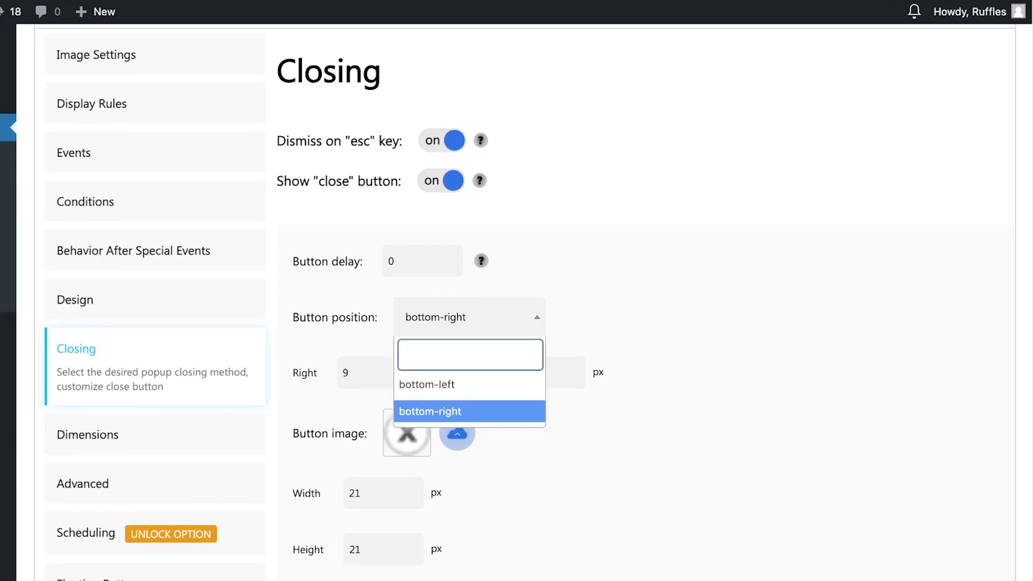
key(Up)
key(Escape)
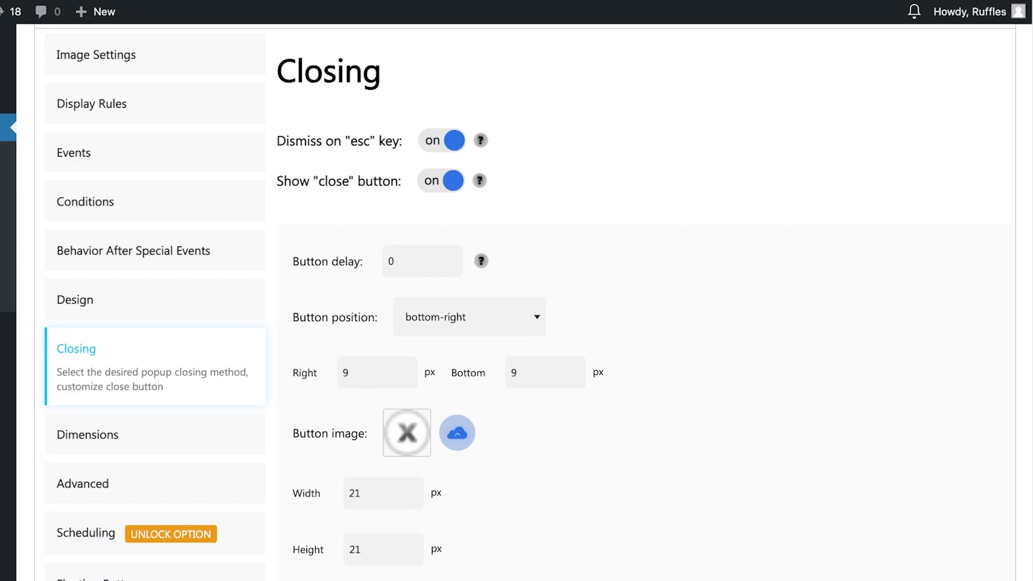
scroll(516, 301, down, 3)
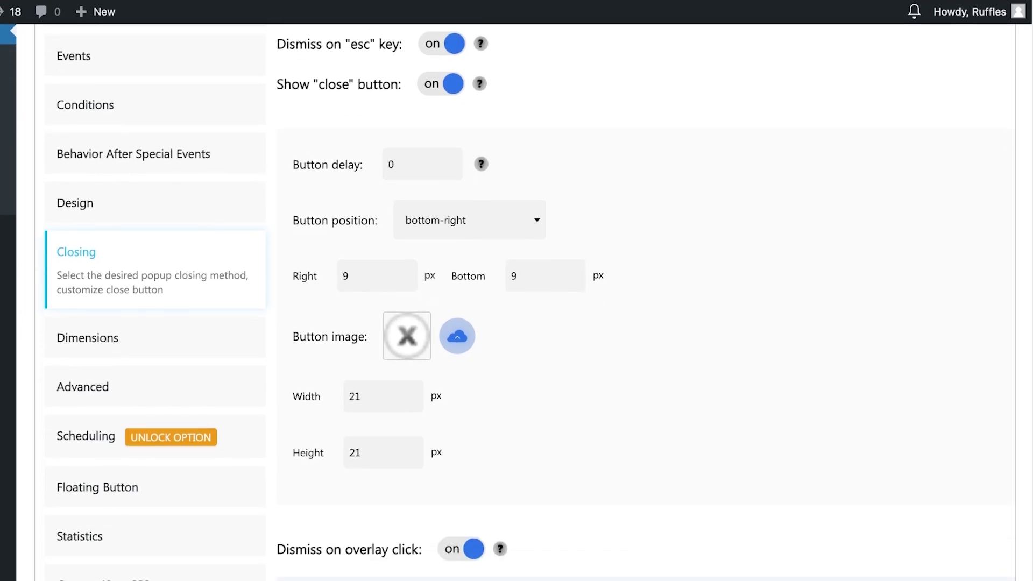
scroll(517, 302, down, 5)
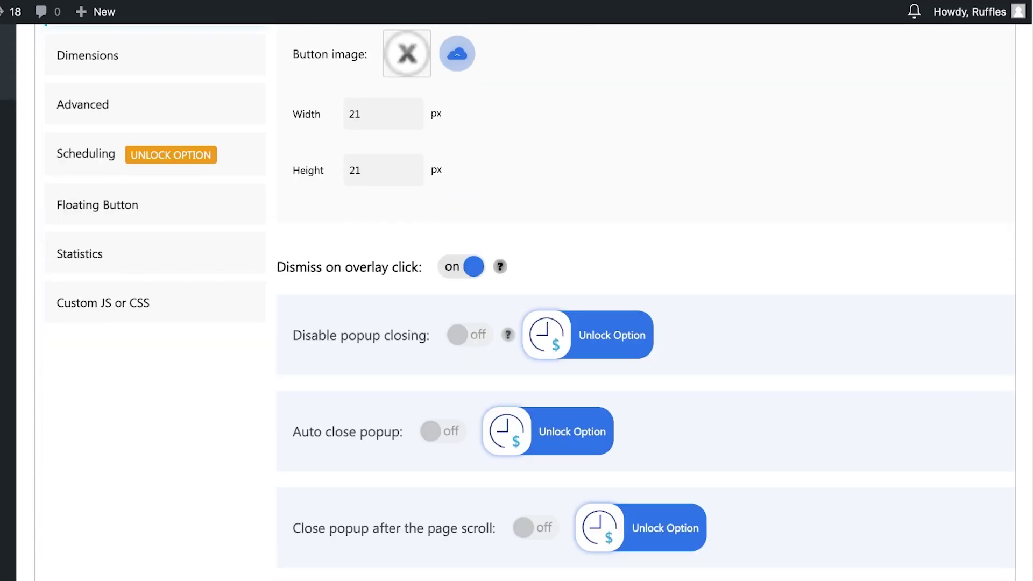
scroll(516, 301, down, 2)
scroll(516, 301, up, 8)
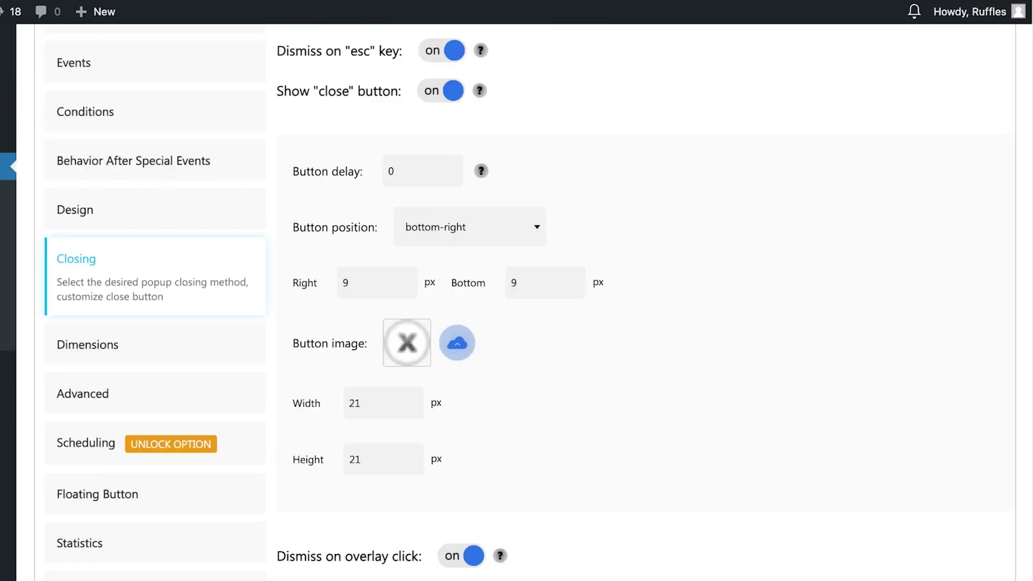
- In the Dimensions settings, choose the Auto size, try Custom mode and return to Responsive mode
click(108, 348)
scroll(516, 302, up, 2)
click(400, 184)
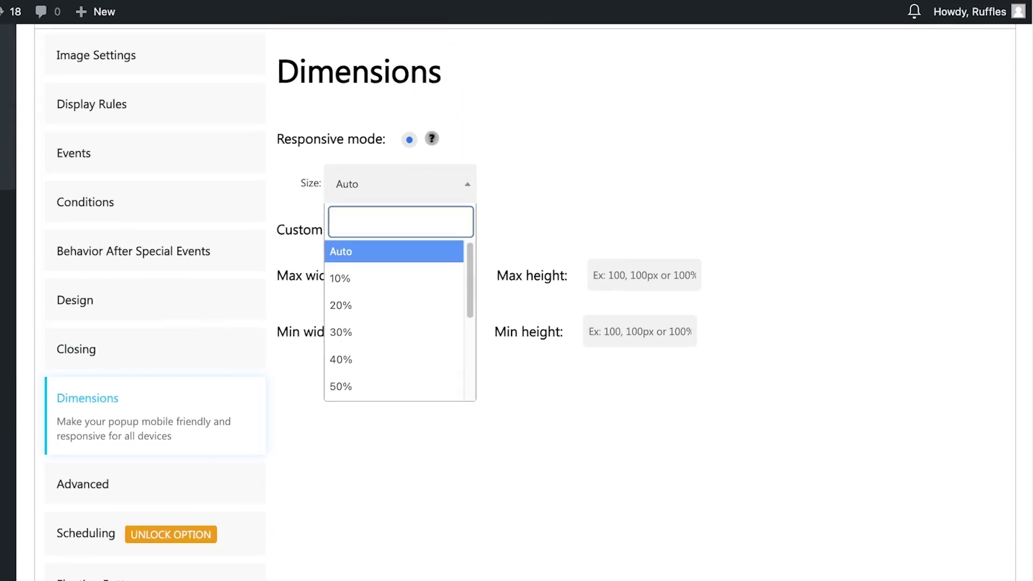
click(394, 251)
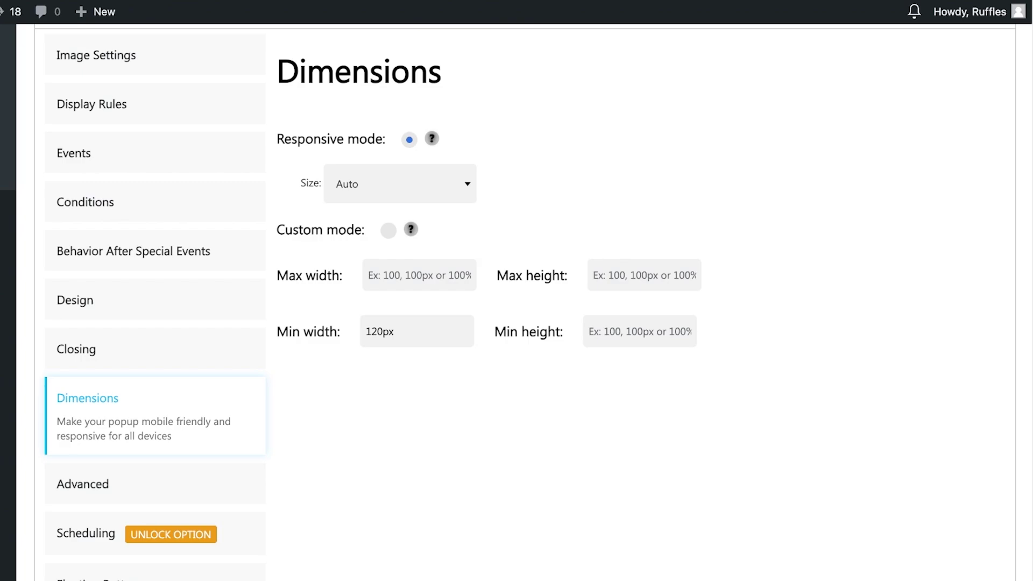
click(388, 231)
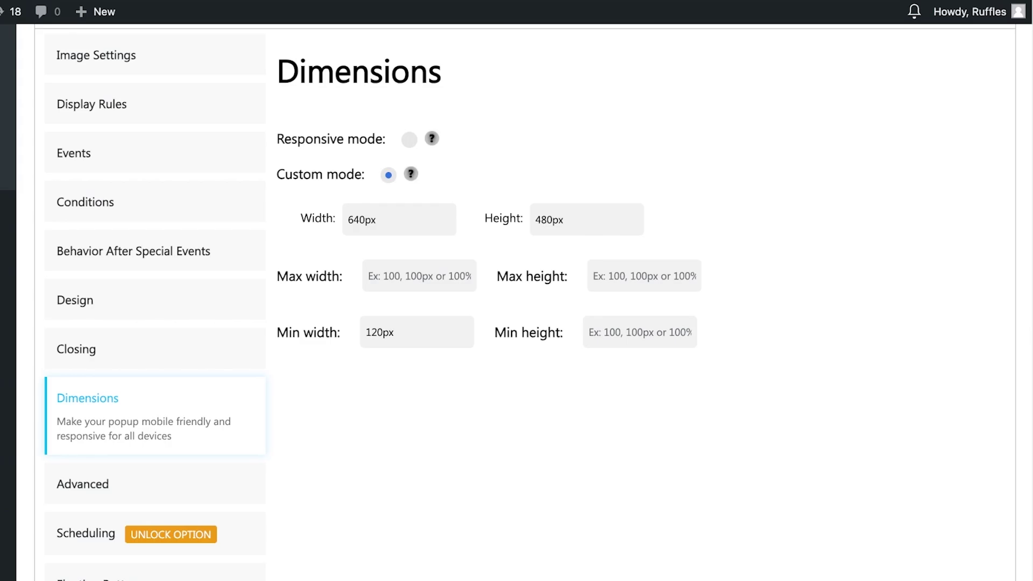
click(410, 140)
- In the Advanced settings, try the popup opening sound option and switch it back off
click(83, 484)
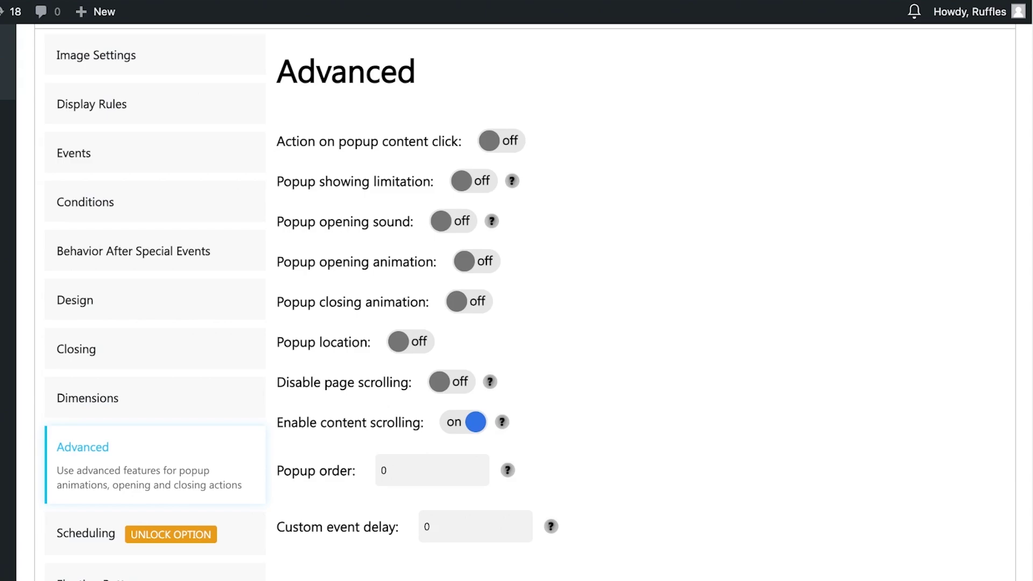
click(453, 222)
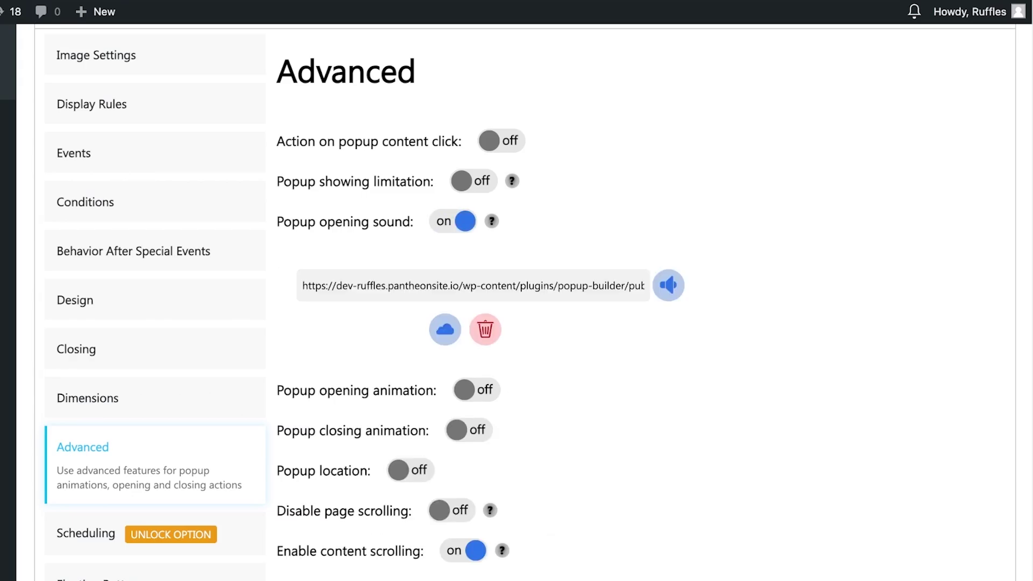
click(453, 221)
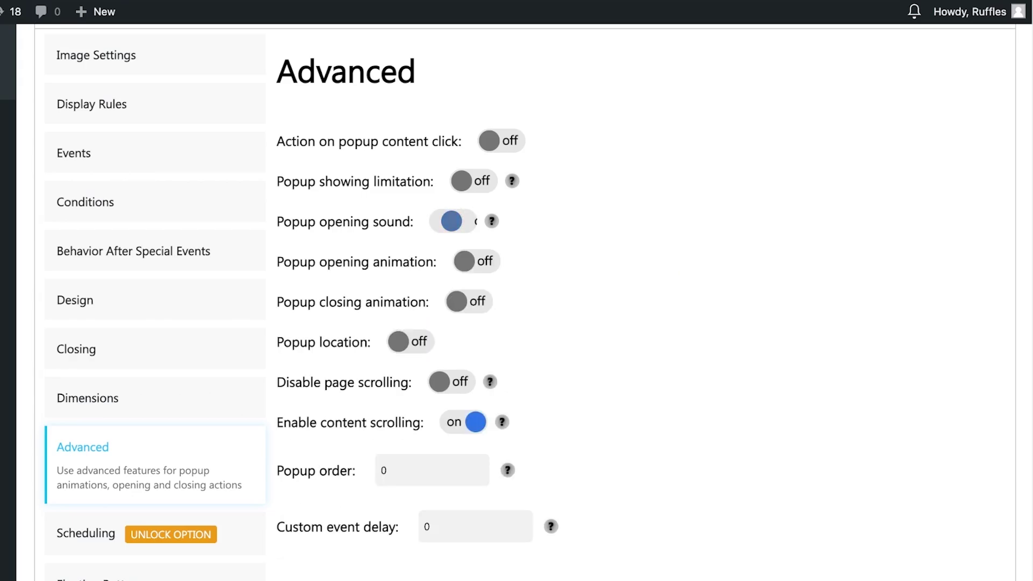
- Turn on the popup opening animation and set its type to Flip
click(476, 261)
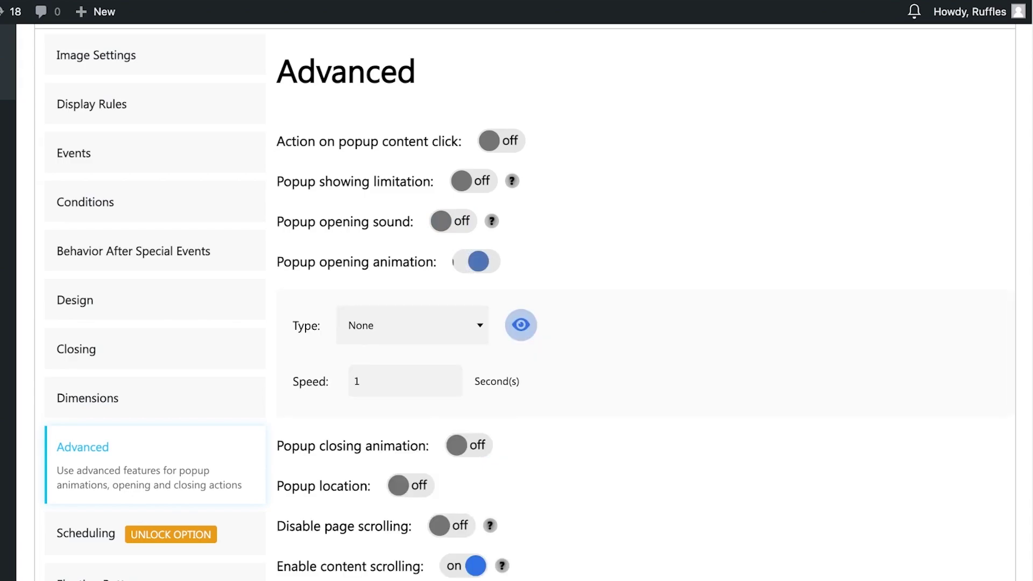
click(412, 325)
scroll(407, 420, down, 6)
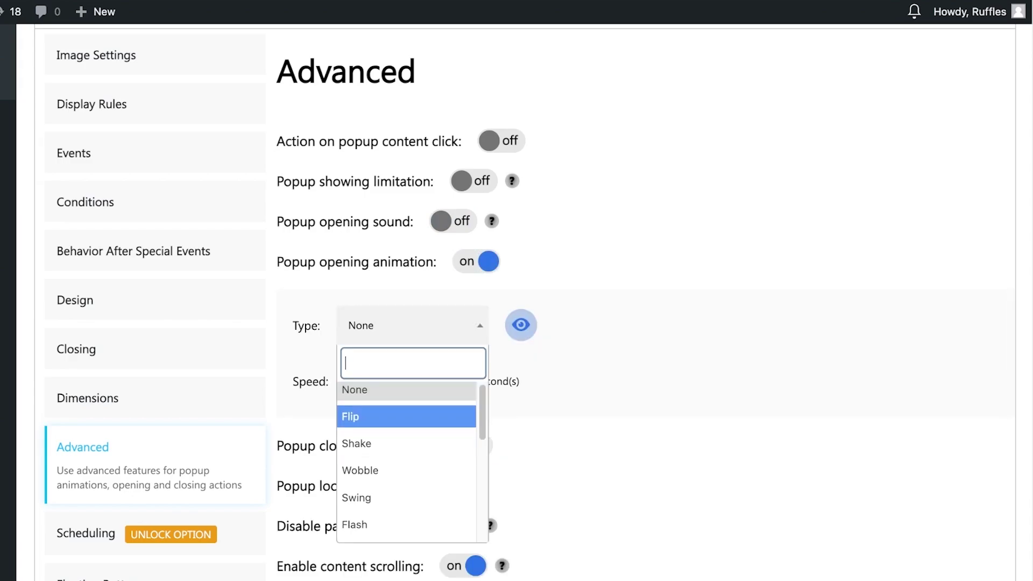
scroll(407, 419, up, 6)
click(407, 420)
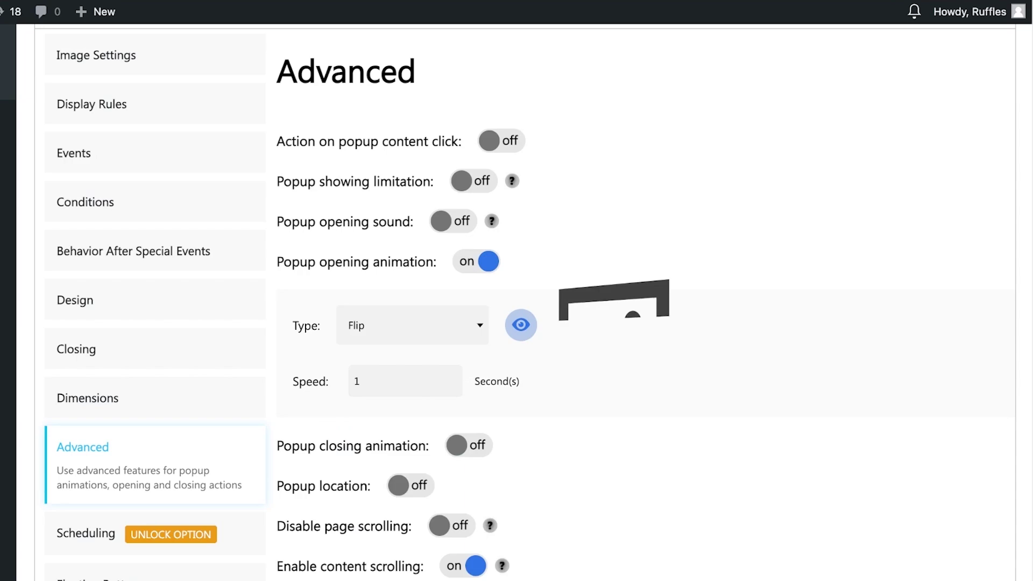
- Try the Shake, Wobble, Flash and Swing types for the opening animation, and set it back to Flip
click(412, 325)
click(406, 446)
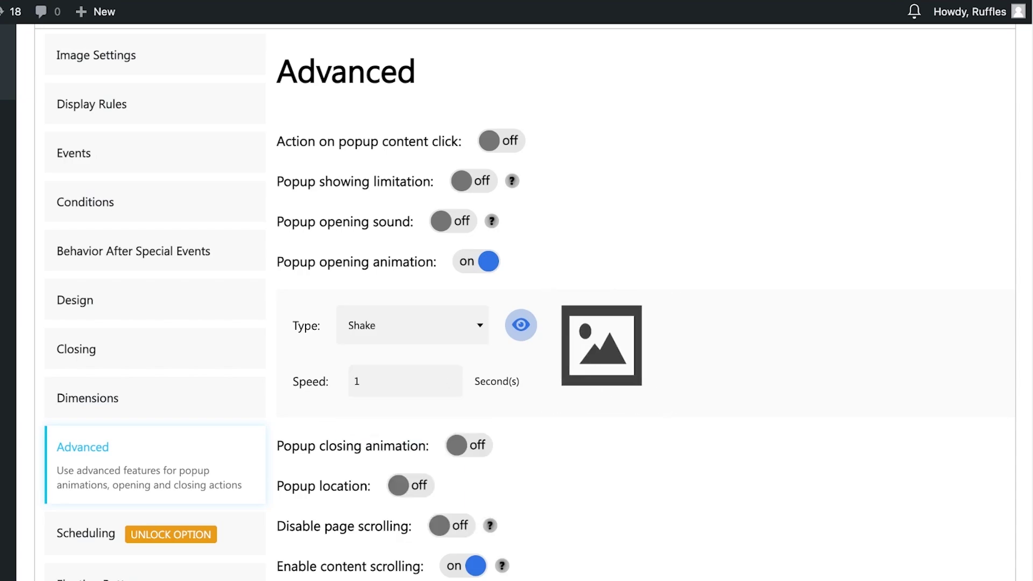
click(413, 326)
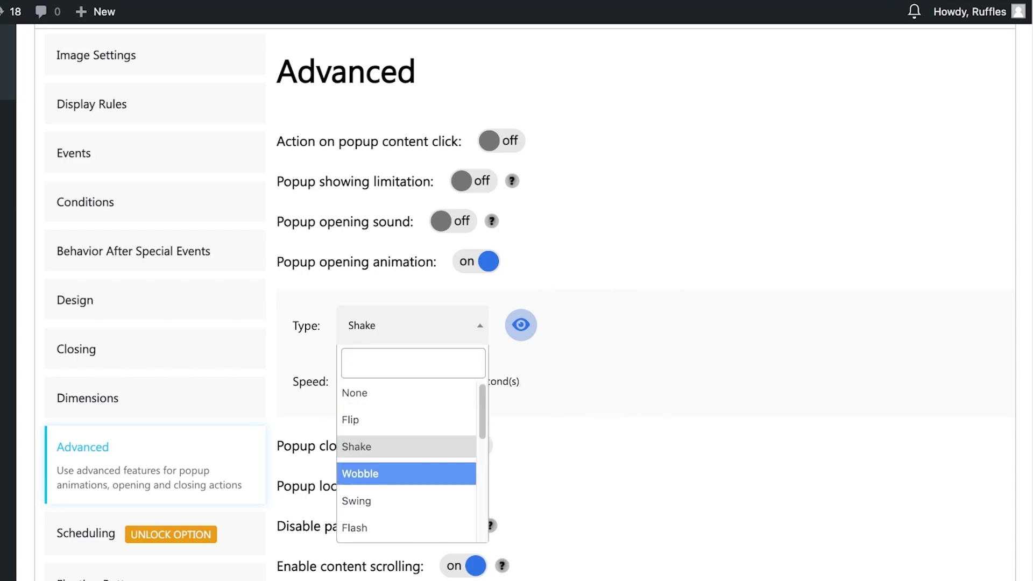
click(406, 473)
click(413, 325)
click(406, 527)
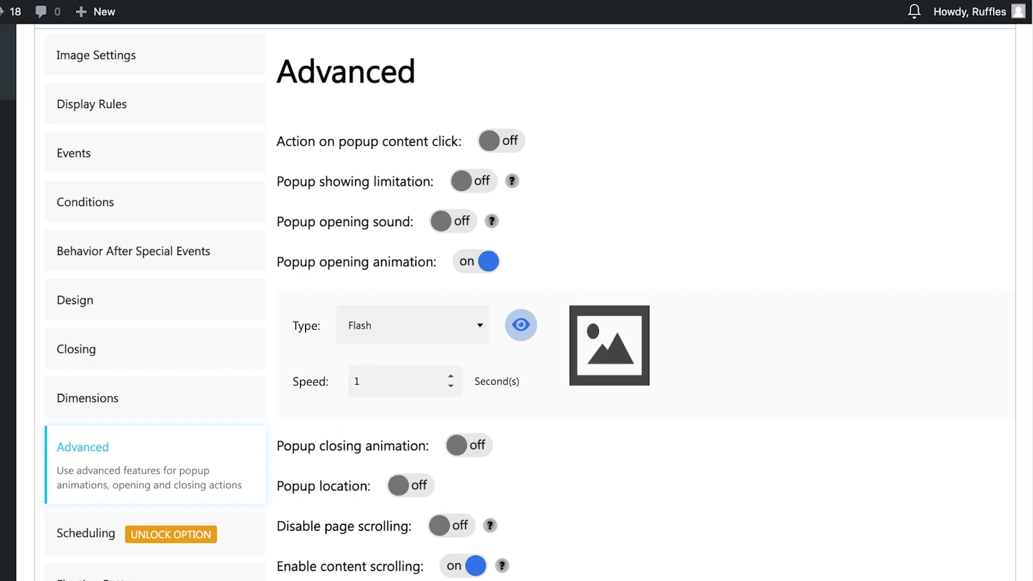
click(413, 325)
click(406, 388)
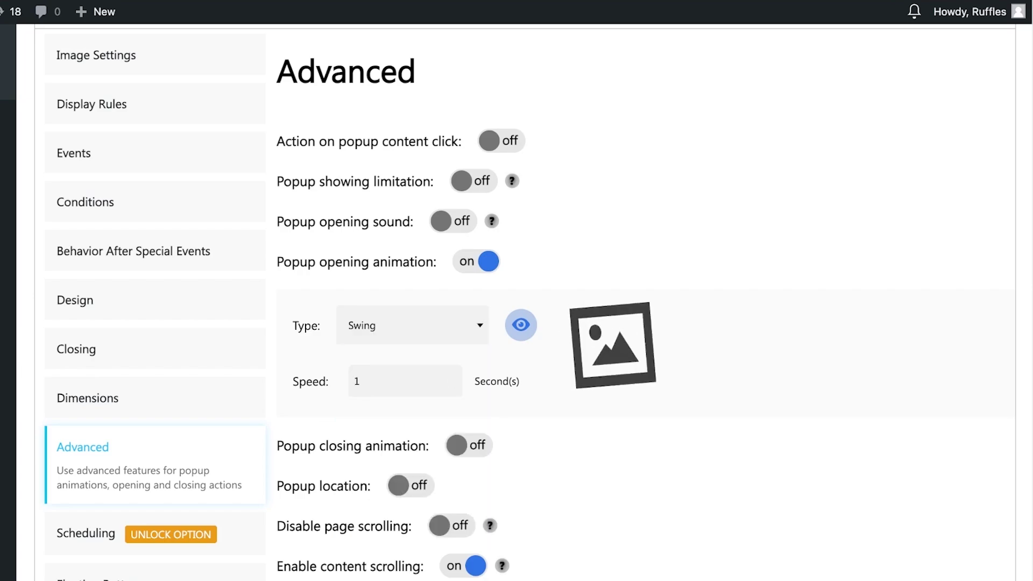
click(413, 325)
click(406, 418)
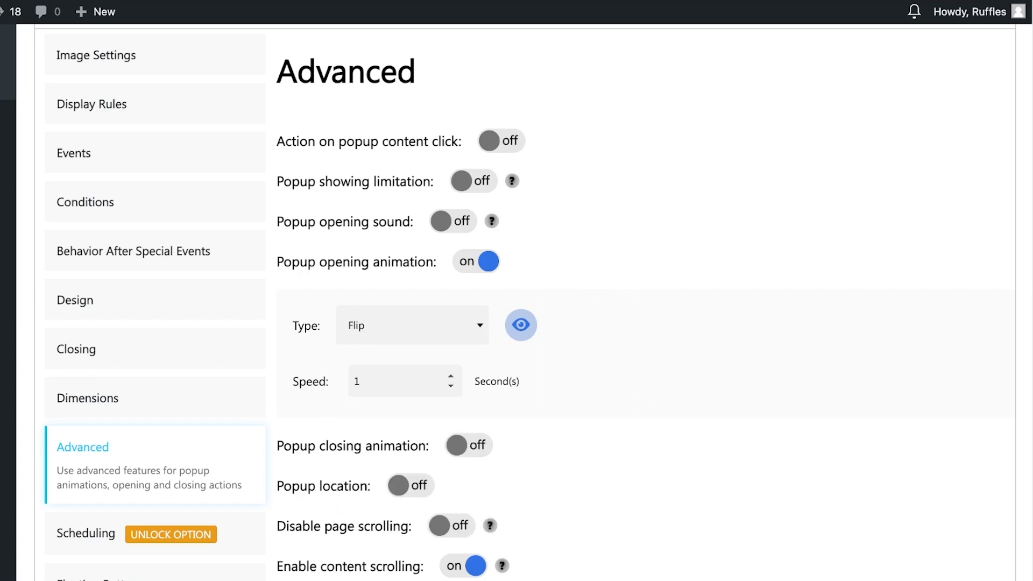
- Turn off the popup opening animation in the Advanced settings
scroll(404, 350, down, 1)
scroll(403, 350, down, 1)
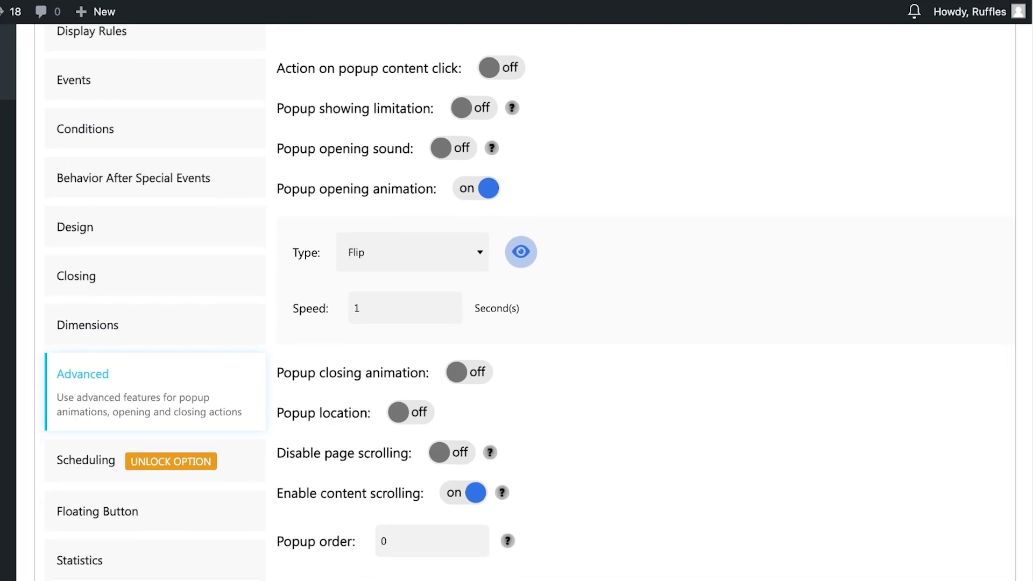
click(476, 188)
- Turn on the popup closing animation and try the Flip and Shake types
click(469, 228)
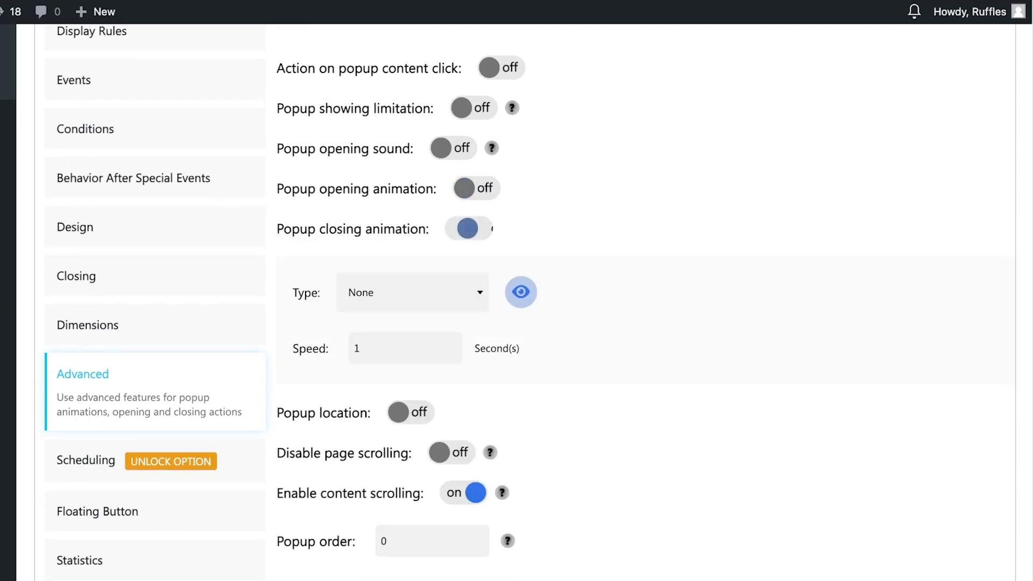
click(413, 293)
click(407, 387)
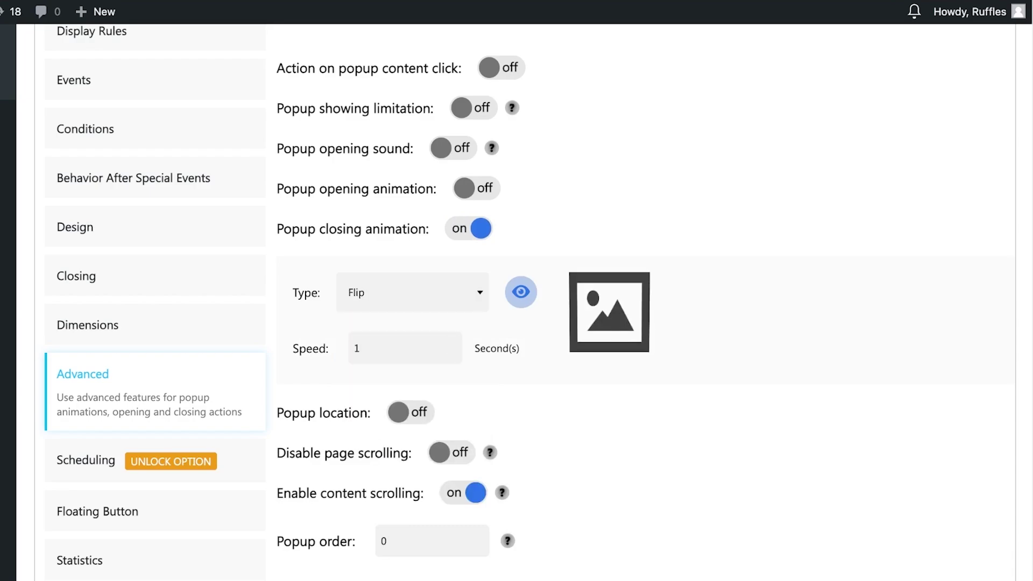
click(413, 292)
key(Down)
key(Return)
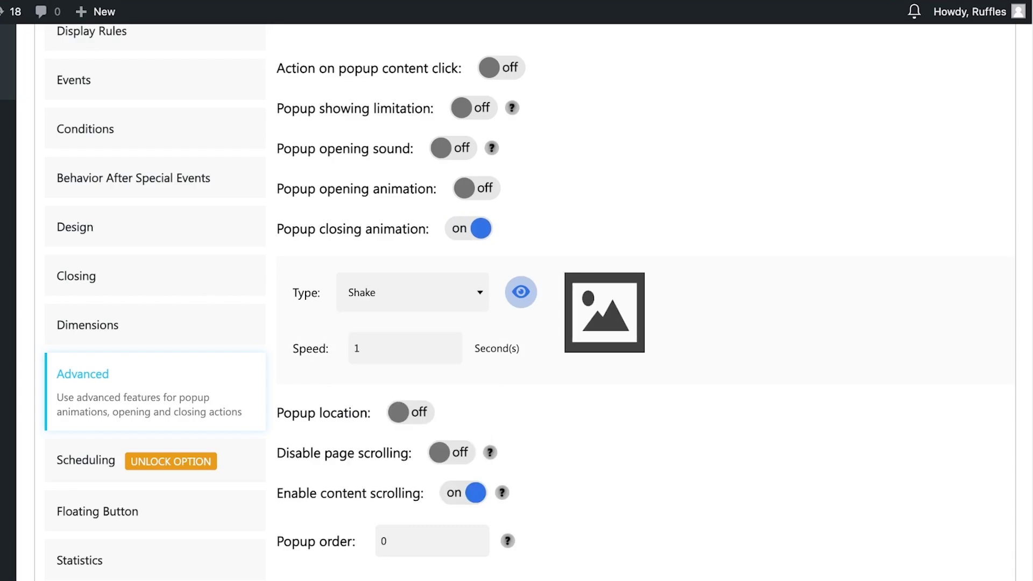
- Set the popup closing animation type to Bounce
key(Return)
key(Down)
key(Down)
key(Down)
key(Down)
key(Down)
key(Down)
key(Down)
key(Up)
key(Up)
key(Up)
key(Return)
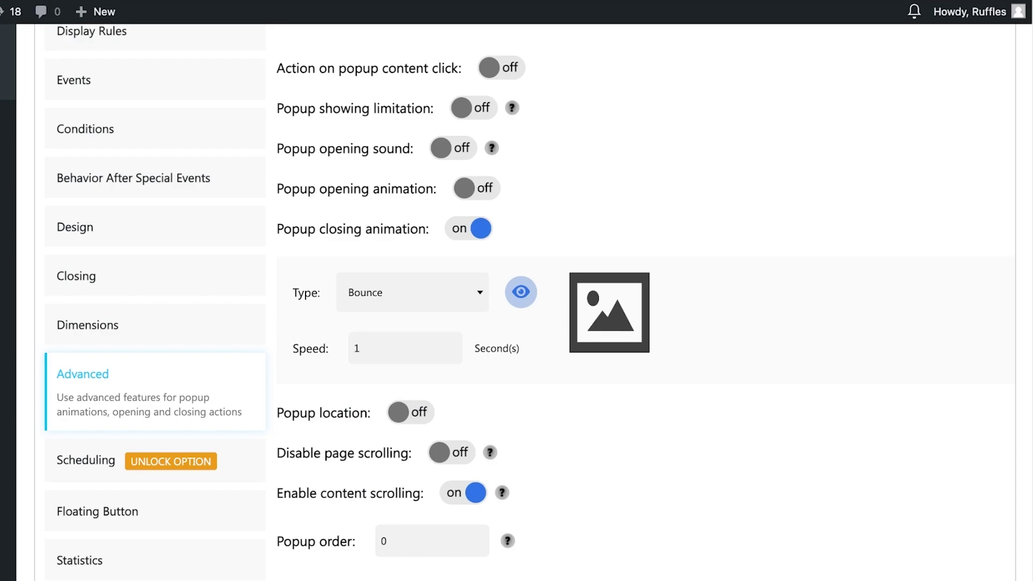
- Set the popup closing animation type to BounceOut and look through the remaining closing animation types
key(Return)
key(Down)
key(Down)
key(Return)
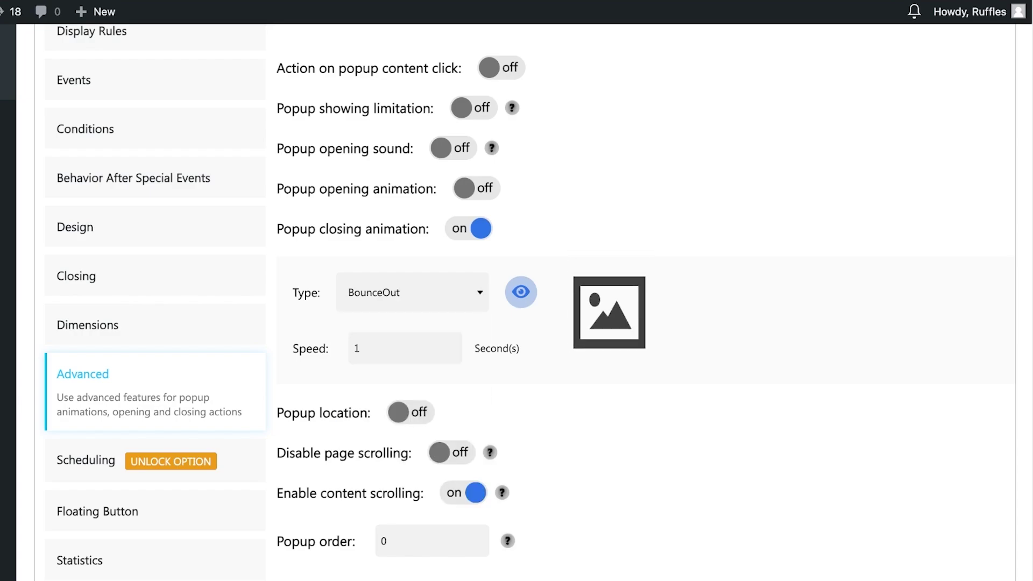
key(Return)
key(Down)
key(Down)
key(Down)
scroll(406, 431, up, 1)
key(Escape)
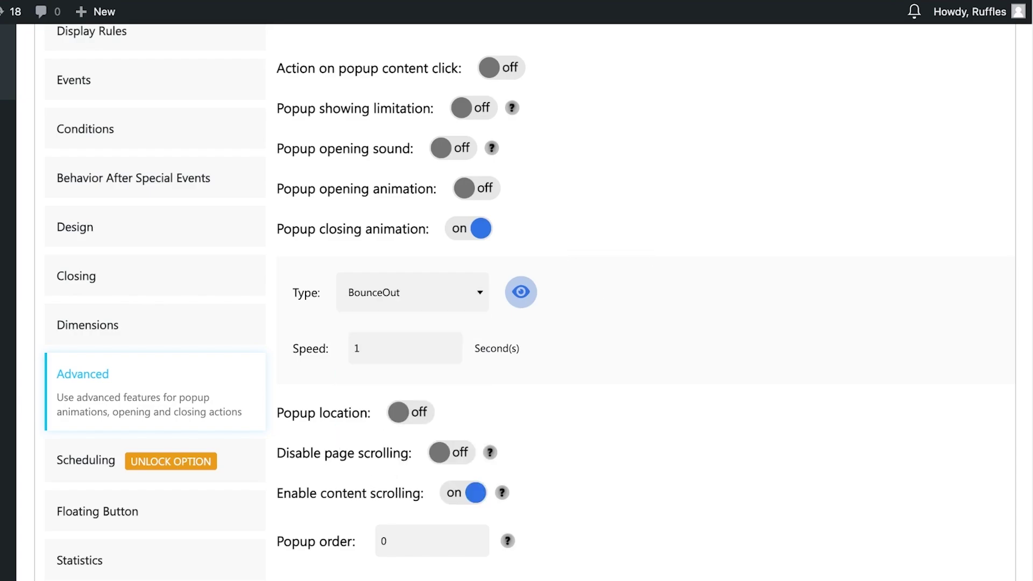
- Enable the floating button for the Discount Announcement popup
scroll(403, 349, down, 3)
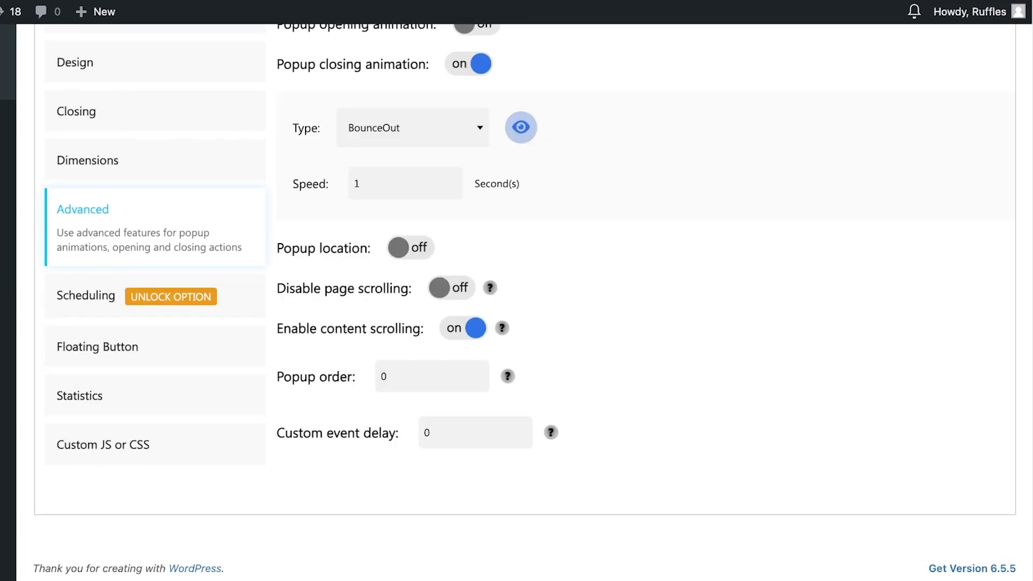
click(98, 347)
scroll(98, 347, up, 4)
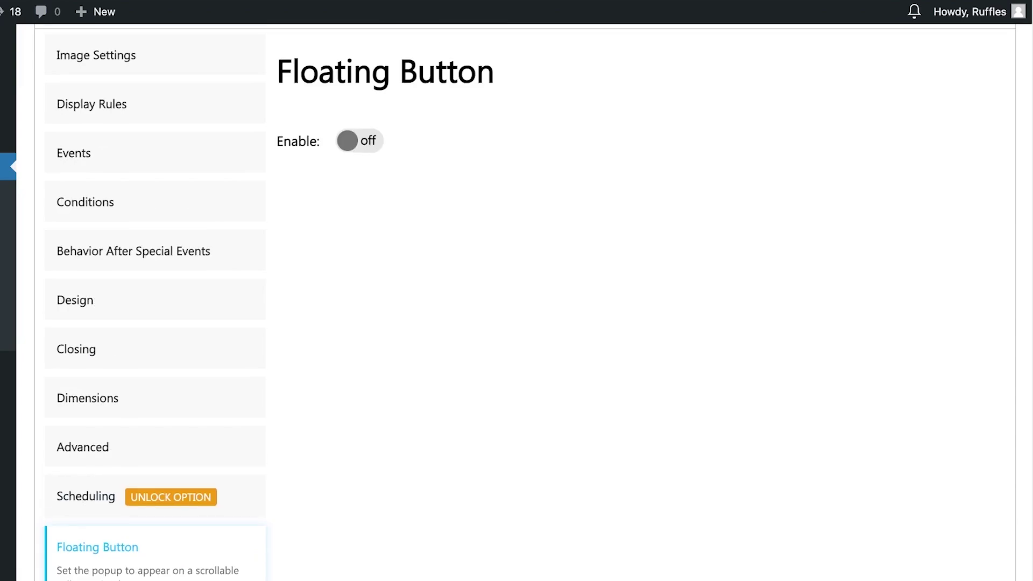
click(359, 141)
- Set the floating button's text to OUR SALE IS LIVE
scroll(525, 301, down, 4)
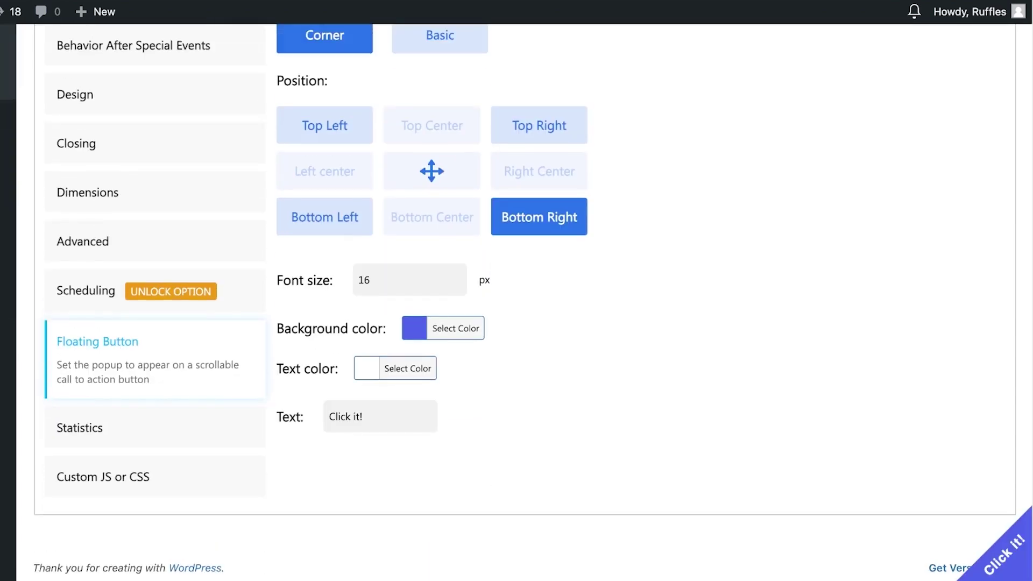
triple_click(368, 417)
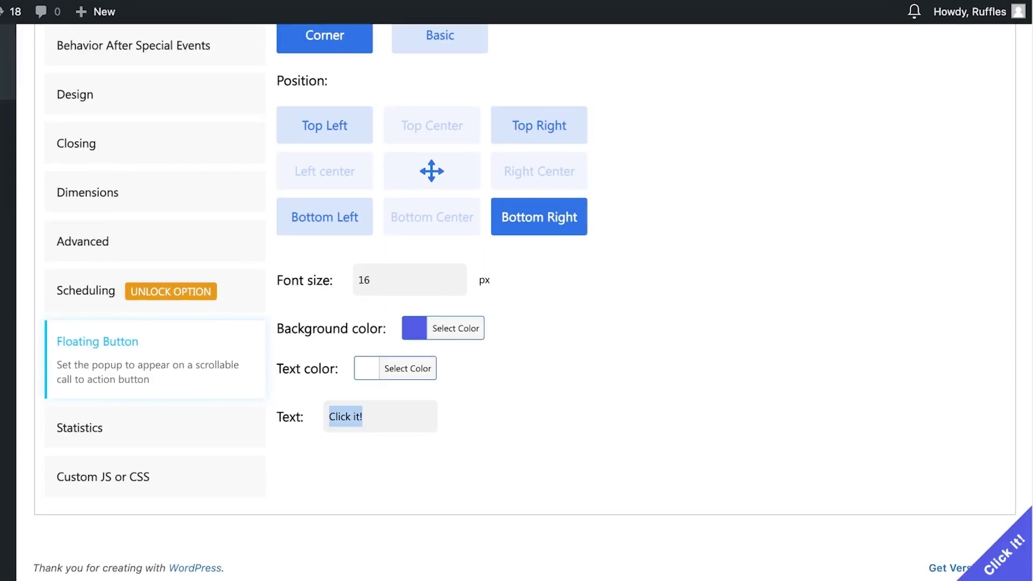
text(SALE!)
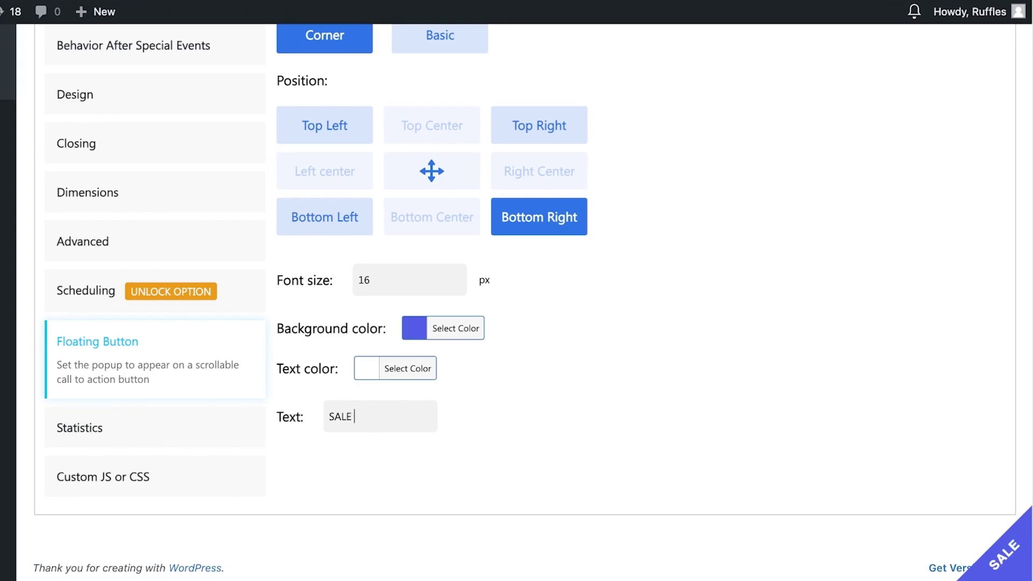
key(BackSpace)
key(BackSpace)
key(BackSpace)
key(BackSpace)
key(BackSpace)
text(OUR SALE IS LIVE)
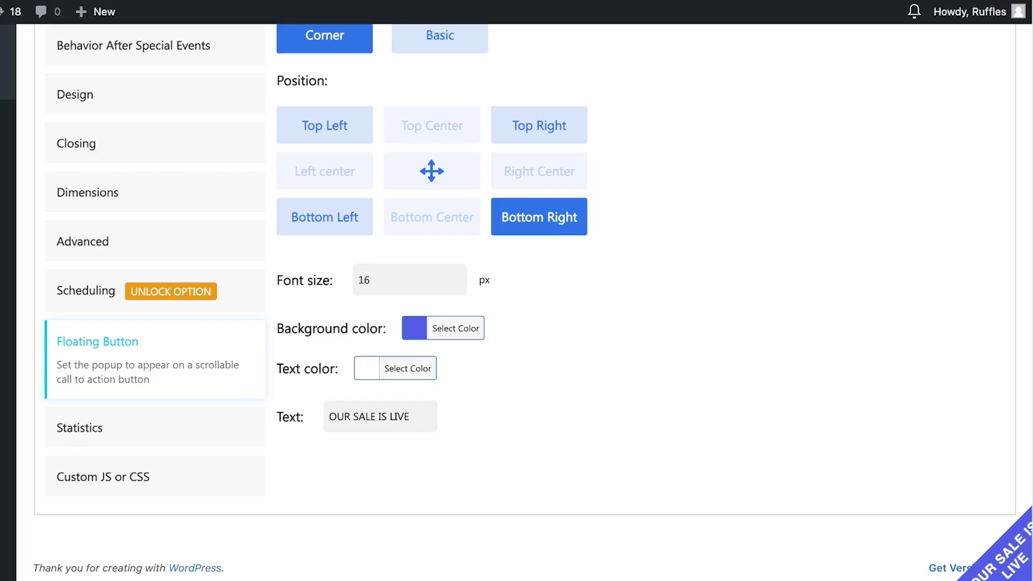
- Try the Top Right, Top Left and Bottom Left positions for the floating button, and set it back to Bottom Right
scroll(517, 299, up, 3)
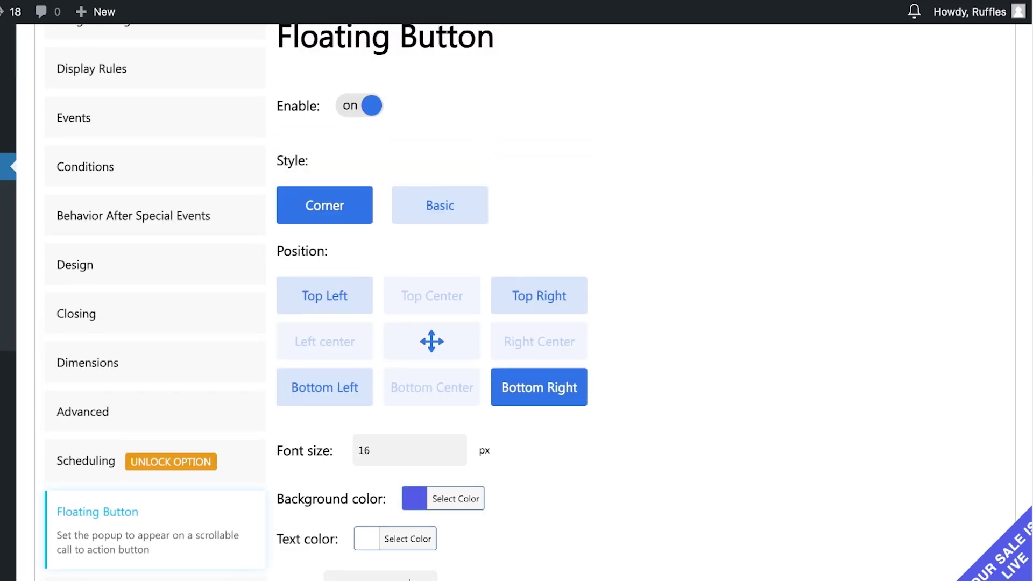
click(539, 295)
click(325, 295)
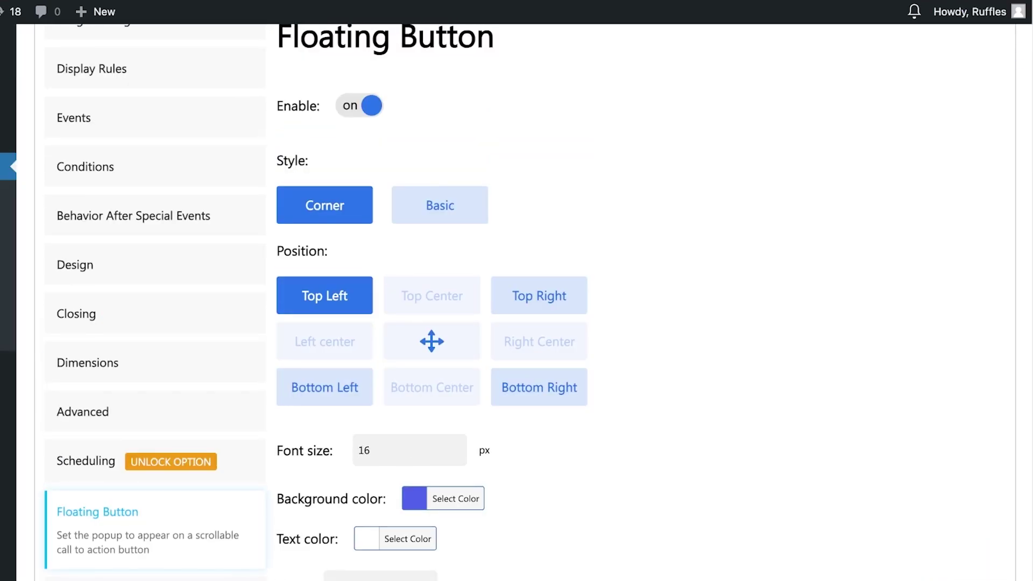
click(324, 387)
click(540, 387)
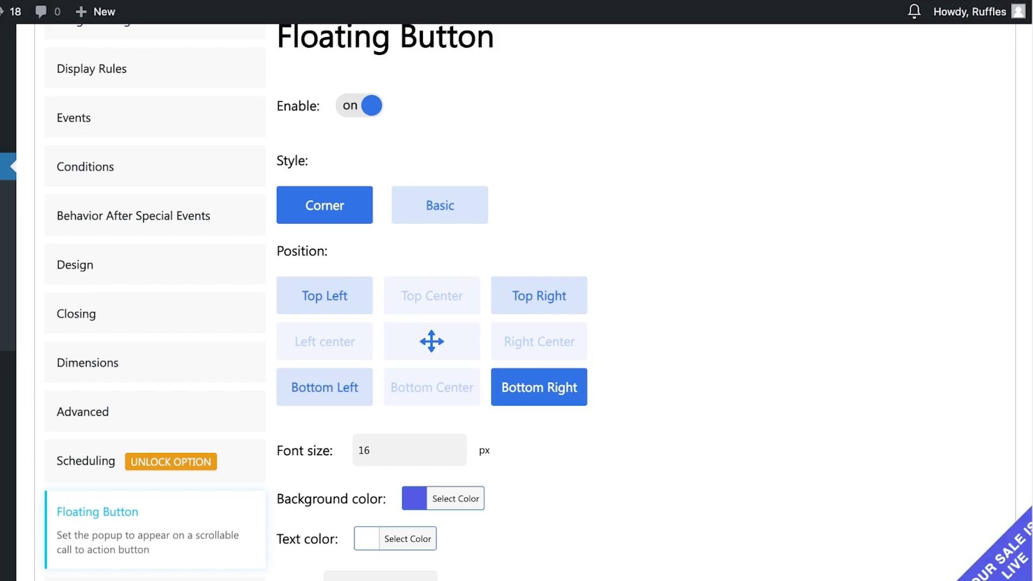
- Look at the popup's Statistics settings and try the Disable popup counting option, leaving it off
scroll(516, 302, down, 5)
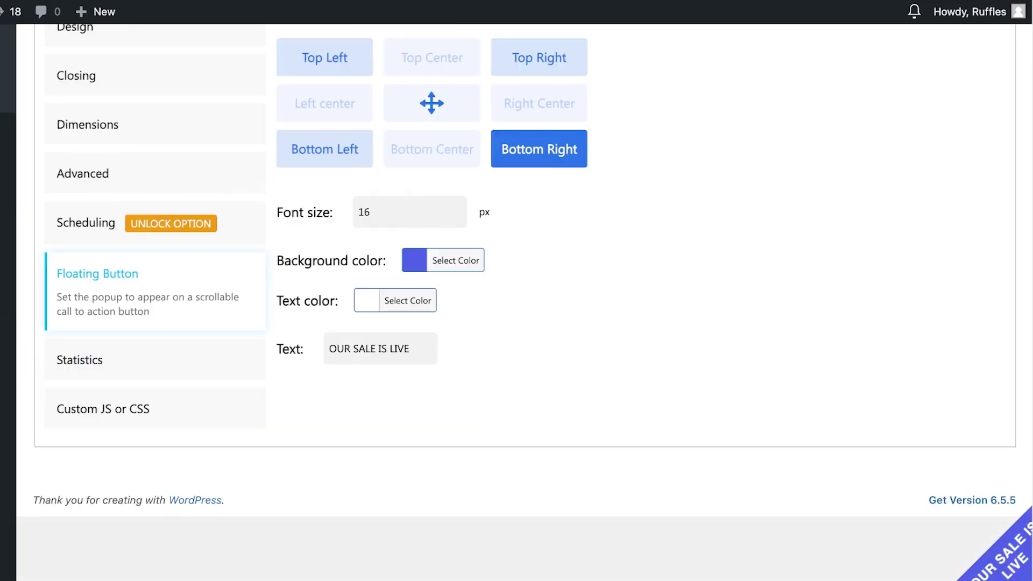
click(155, 360)
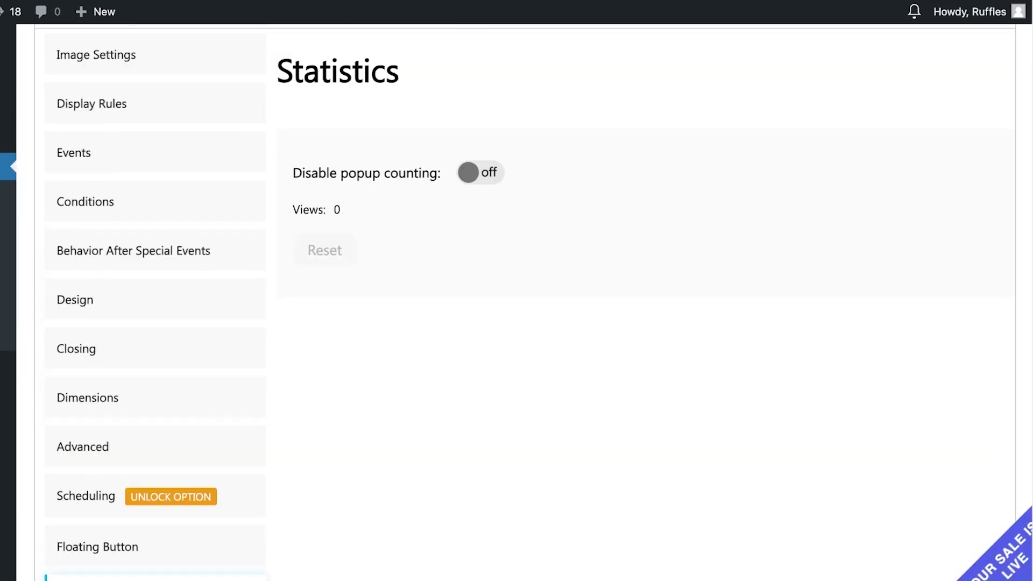
scroll(155, 359, down, 3)
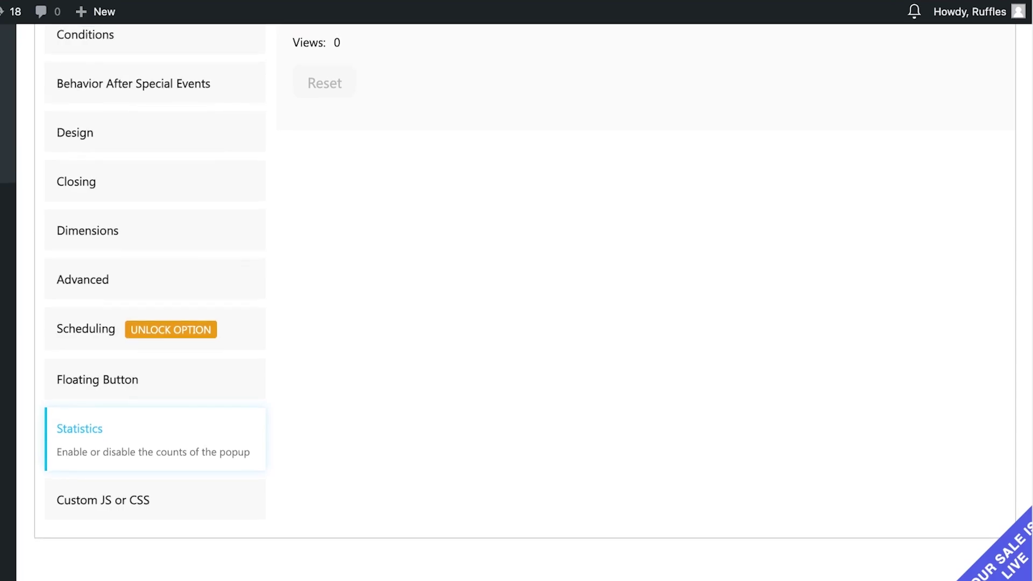
scroll(516, 291, up, 3)
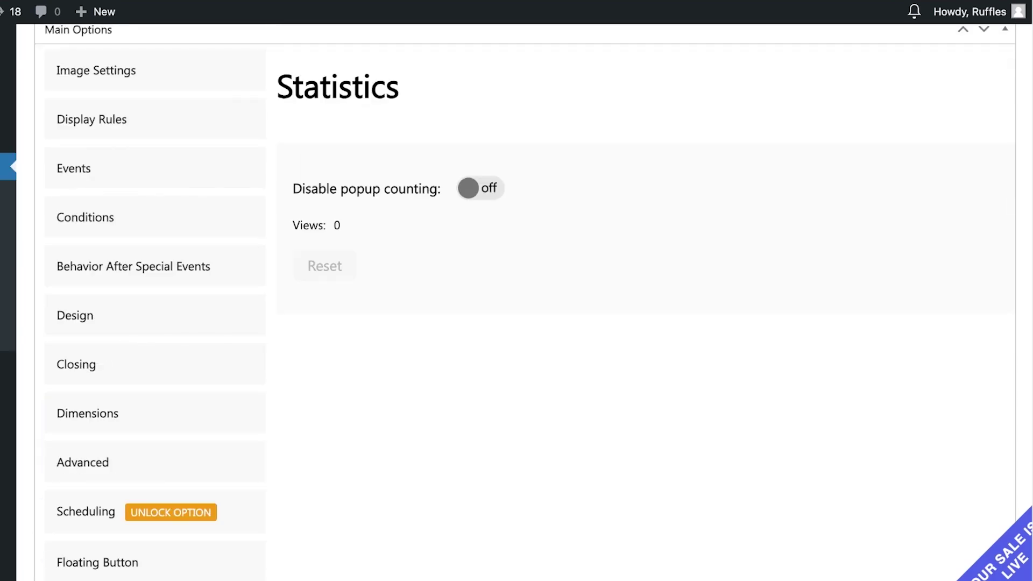
click(480, 188)
click(481, 189)
- Review the popup's Custom JS or CSS section and its Image Settings before publishing
scroll(517, 291, down, 3)
click(103, 489)
scroll(516, 290, up, 10)
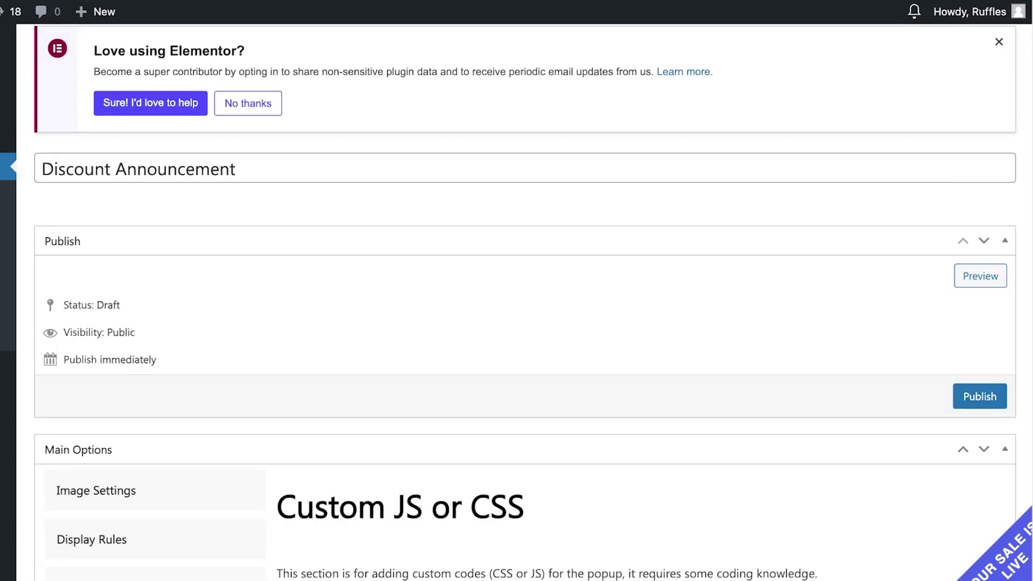
scroll(517, 291, down, 1)
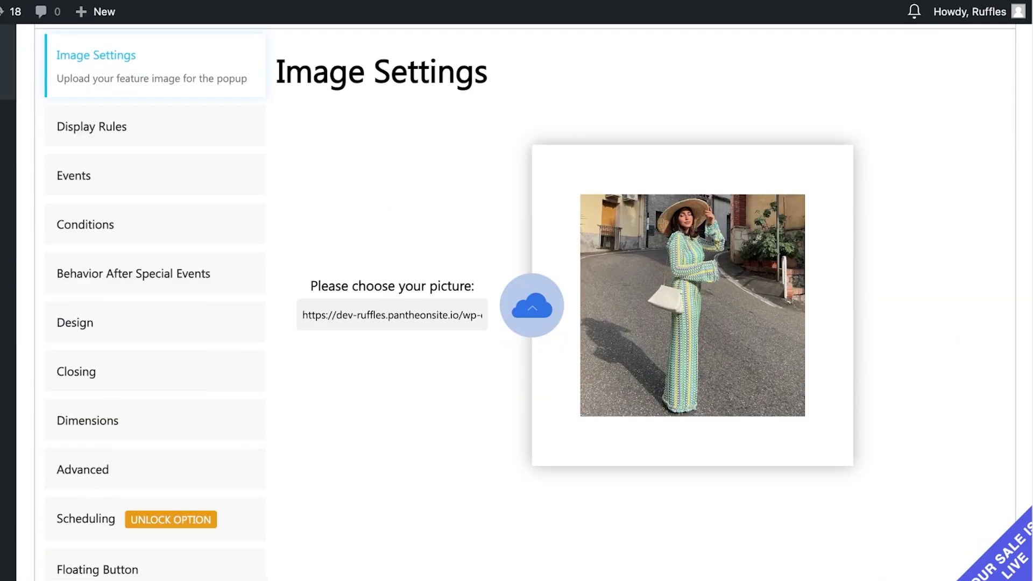
scroll(517, 290, up, 3)
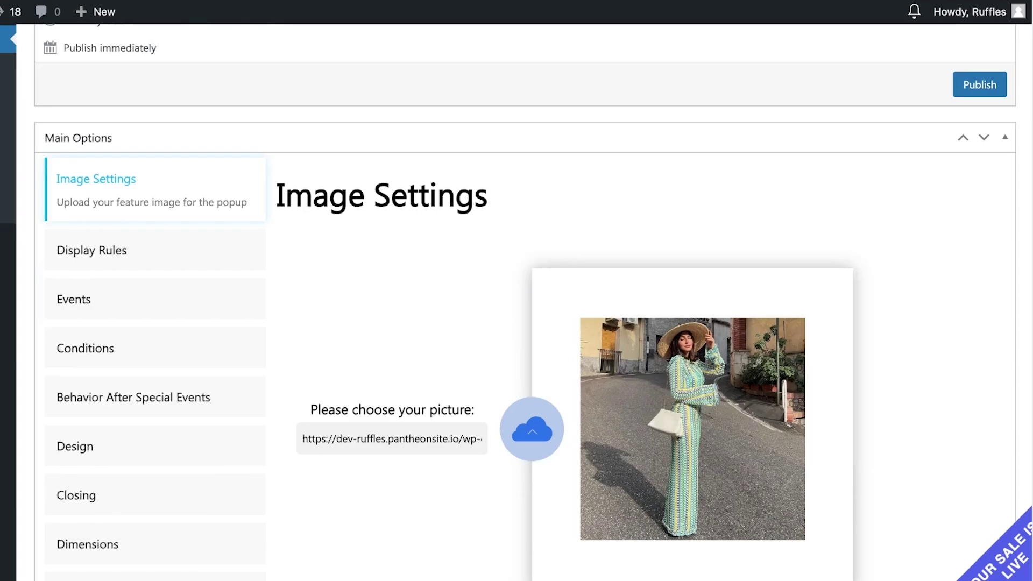
scroll(517, 291, down, 3)
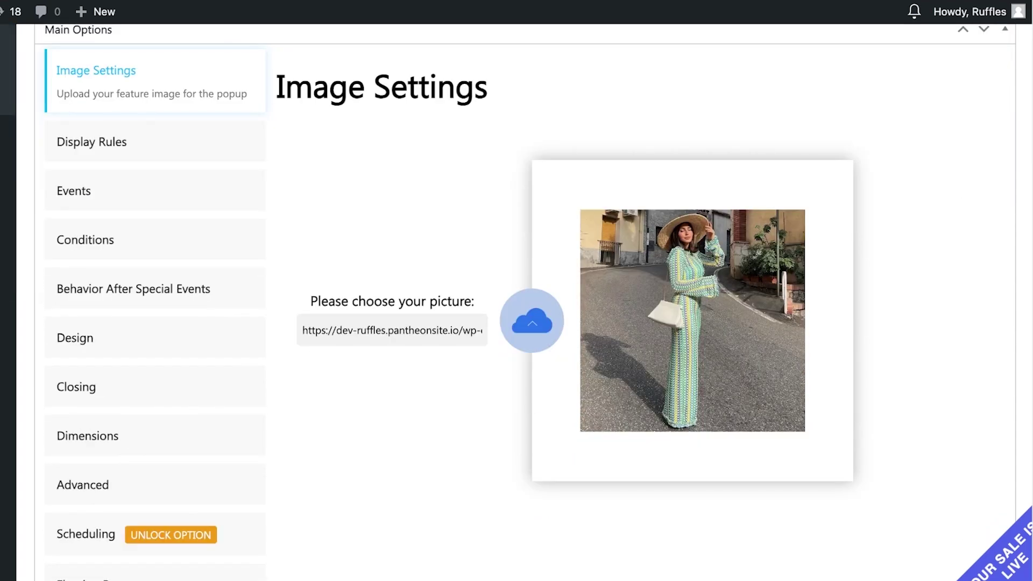
scroll(517, 302, up, 3)
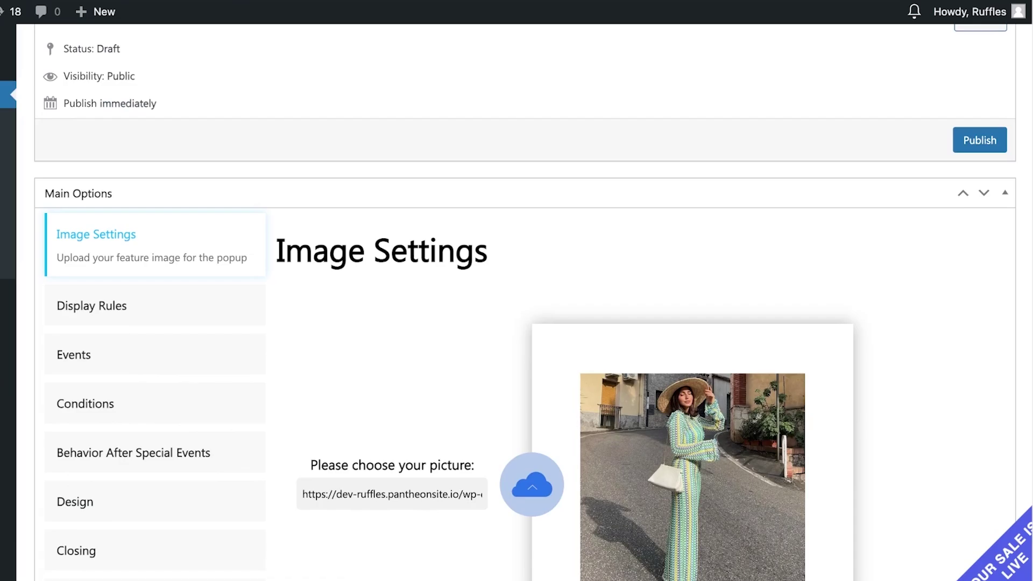
- Publish the Discount Announcement popup
scroll(517, 301, up, 3)
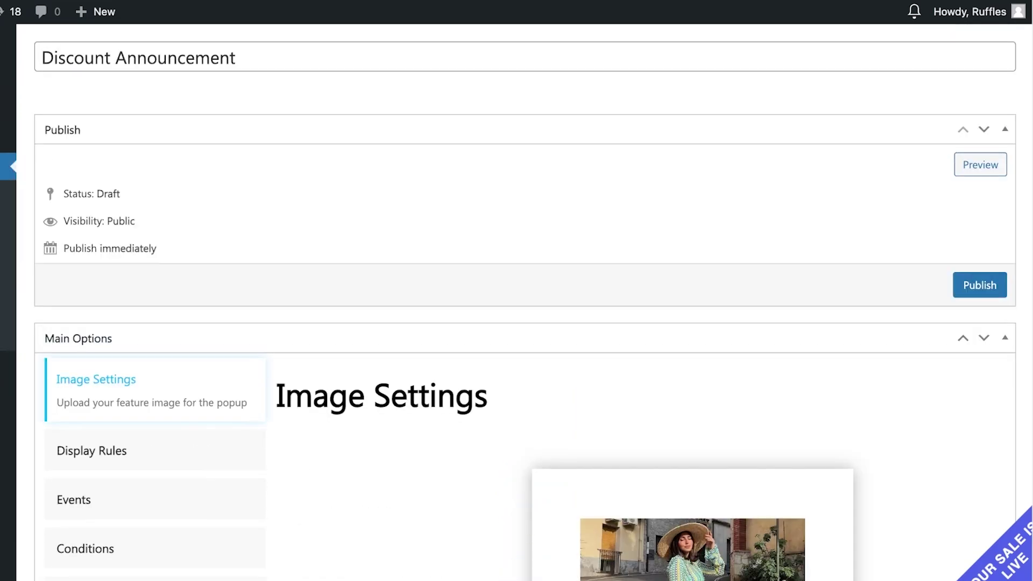
scroll(517, 301, up, 4)
scroll(516, 302, down, 4)
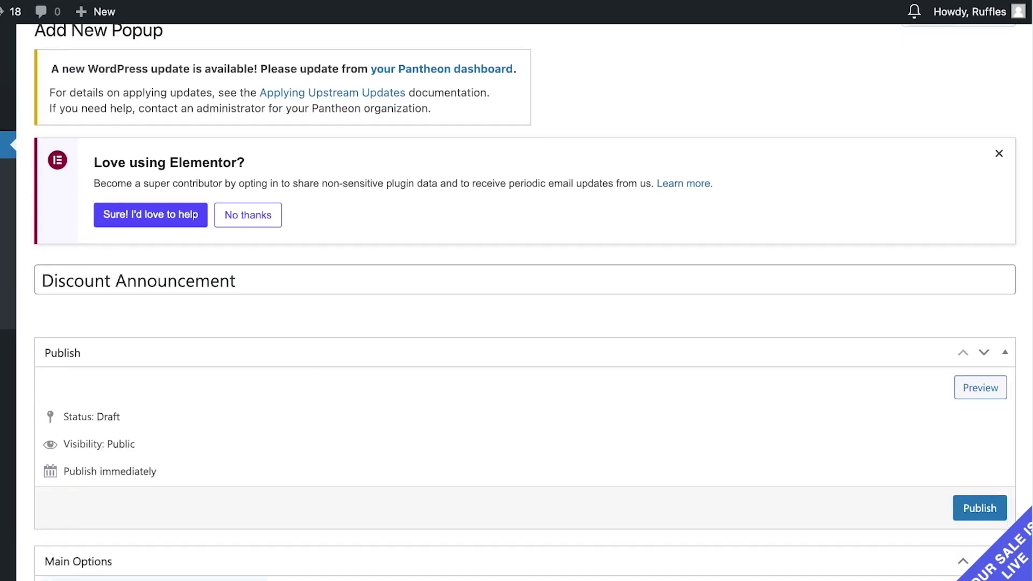
click(980, 310)
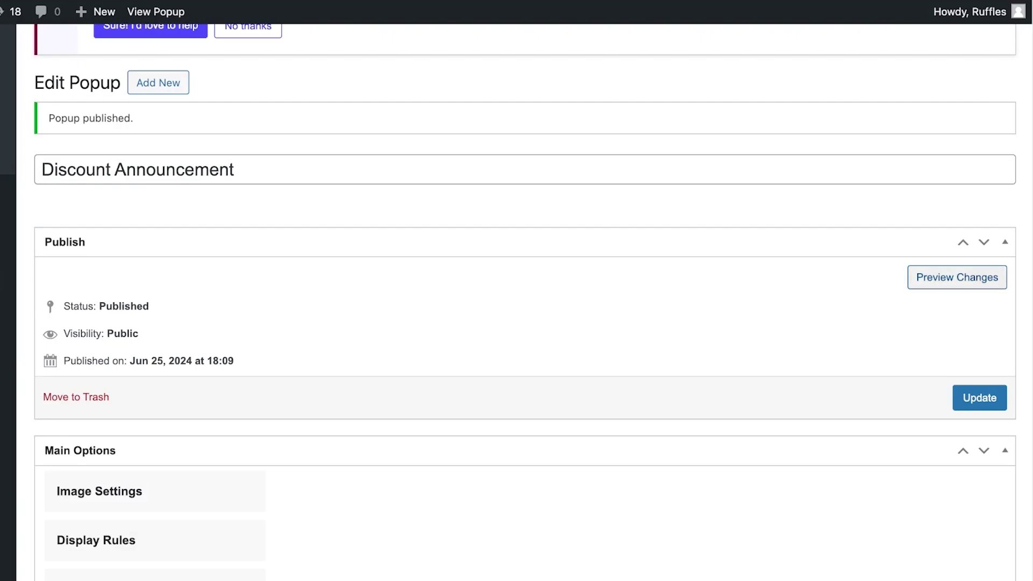
- Preview the popup changes and look through the site's home page to check the published popup
click(958, 278)
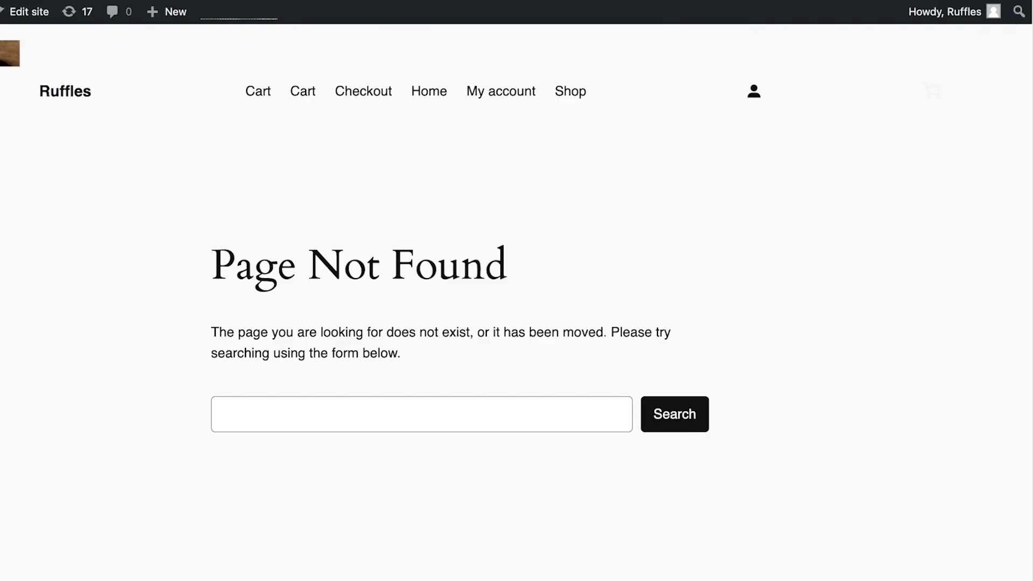
scroll(516, 323, down, 1)
scroll(517, 323, up, 1)
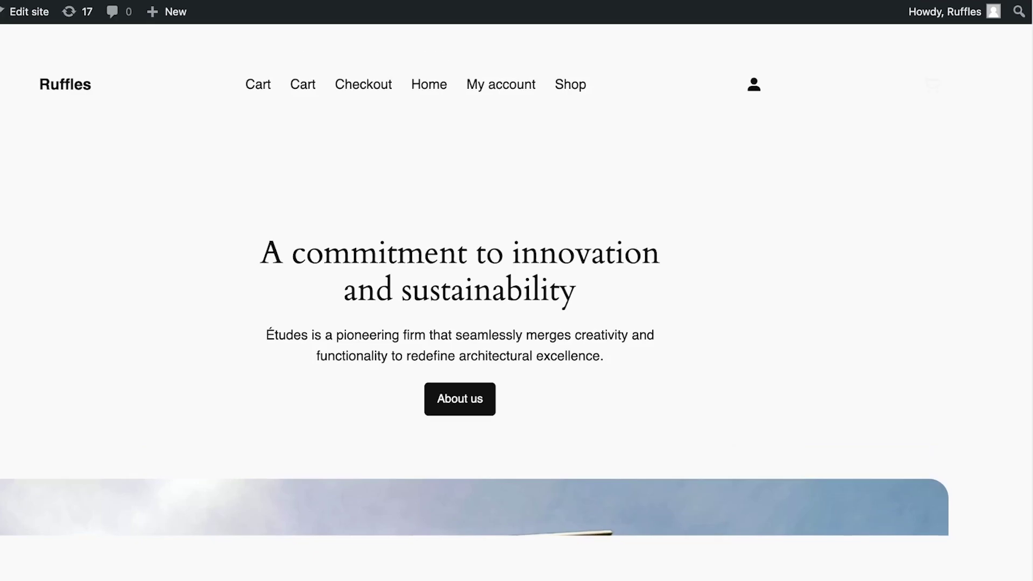
scroll(516, 323, down, 10)
scroll(517, 322, up, 10)
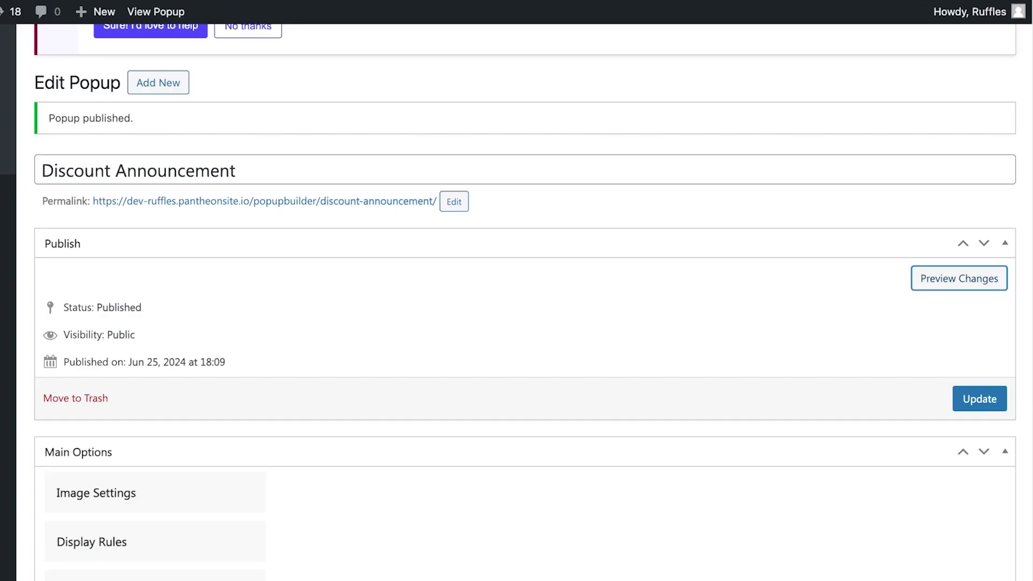
scroll(517, 302, down, 6)
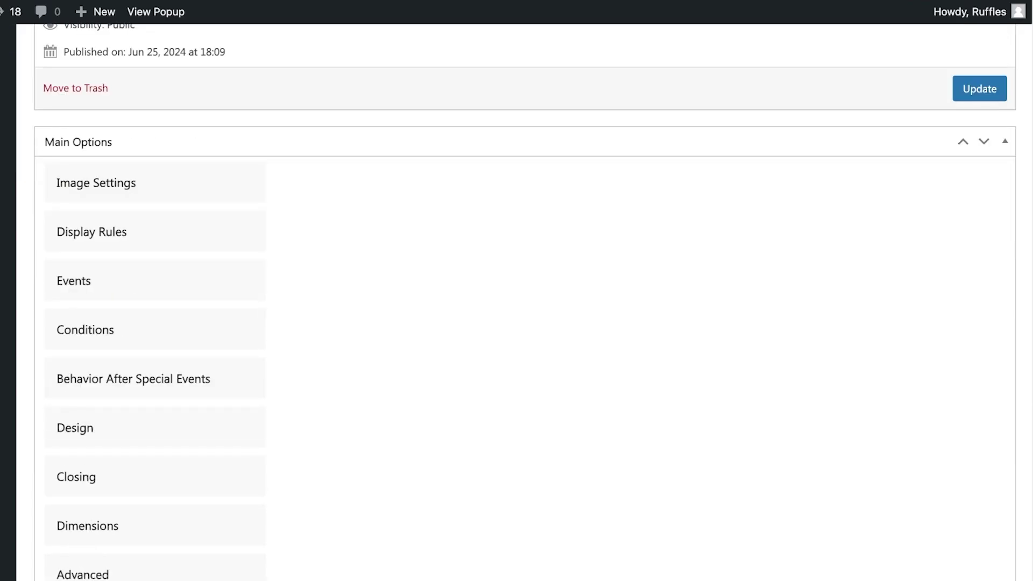
scroll(517, 302, up, 8)
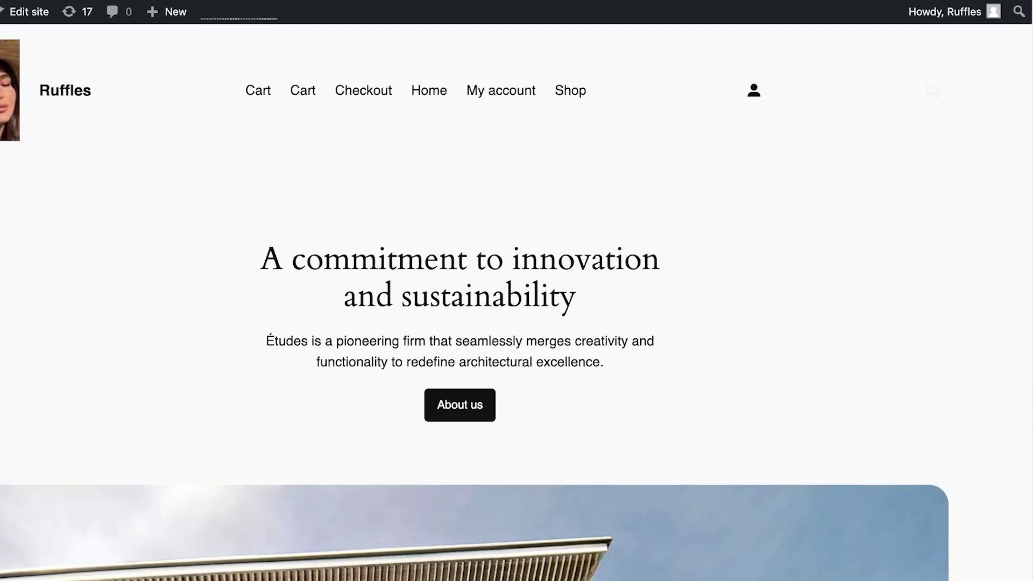
scroll(517, 302, down, 15)
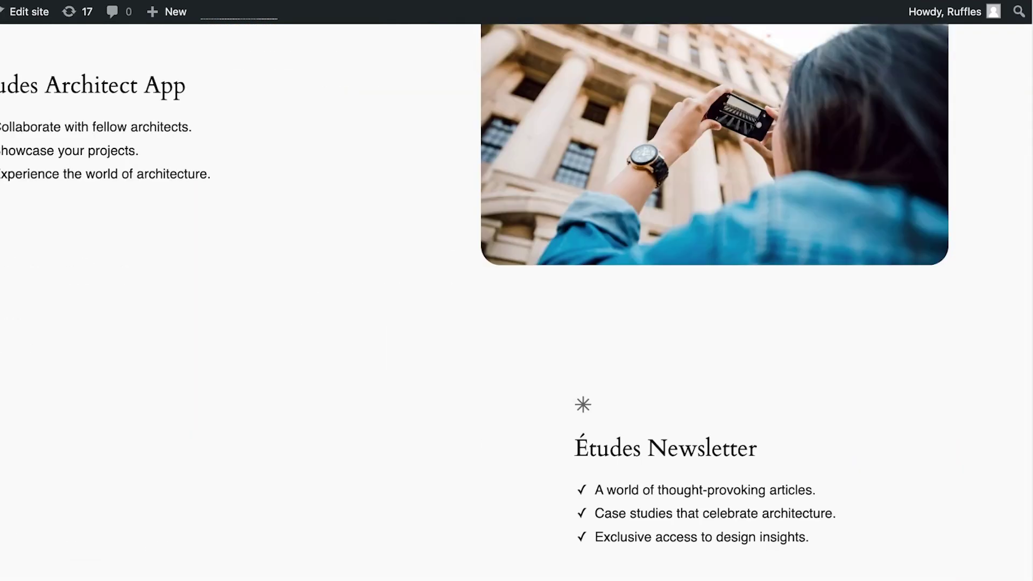
scroll(516, 301, up, 15)
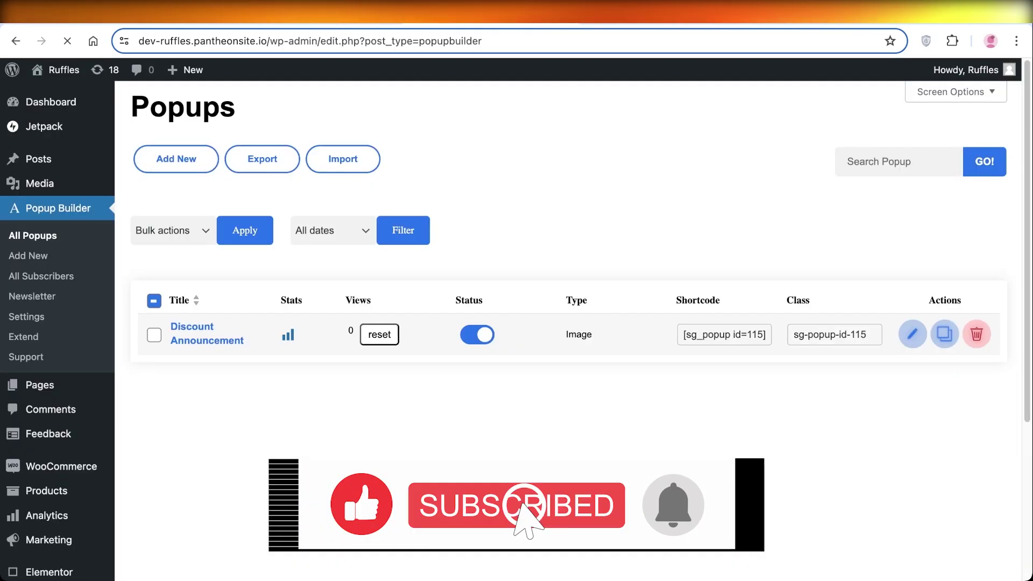
scroll(569, 323, up, 1)
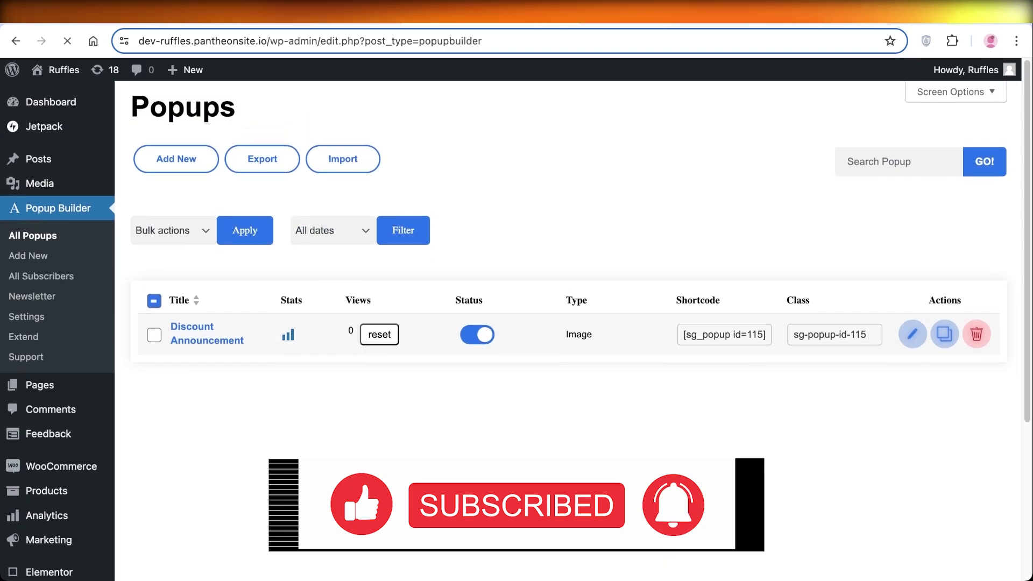